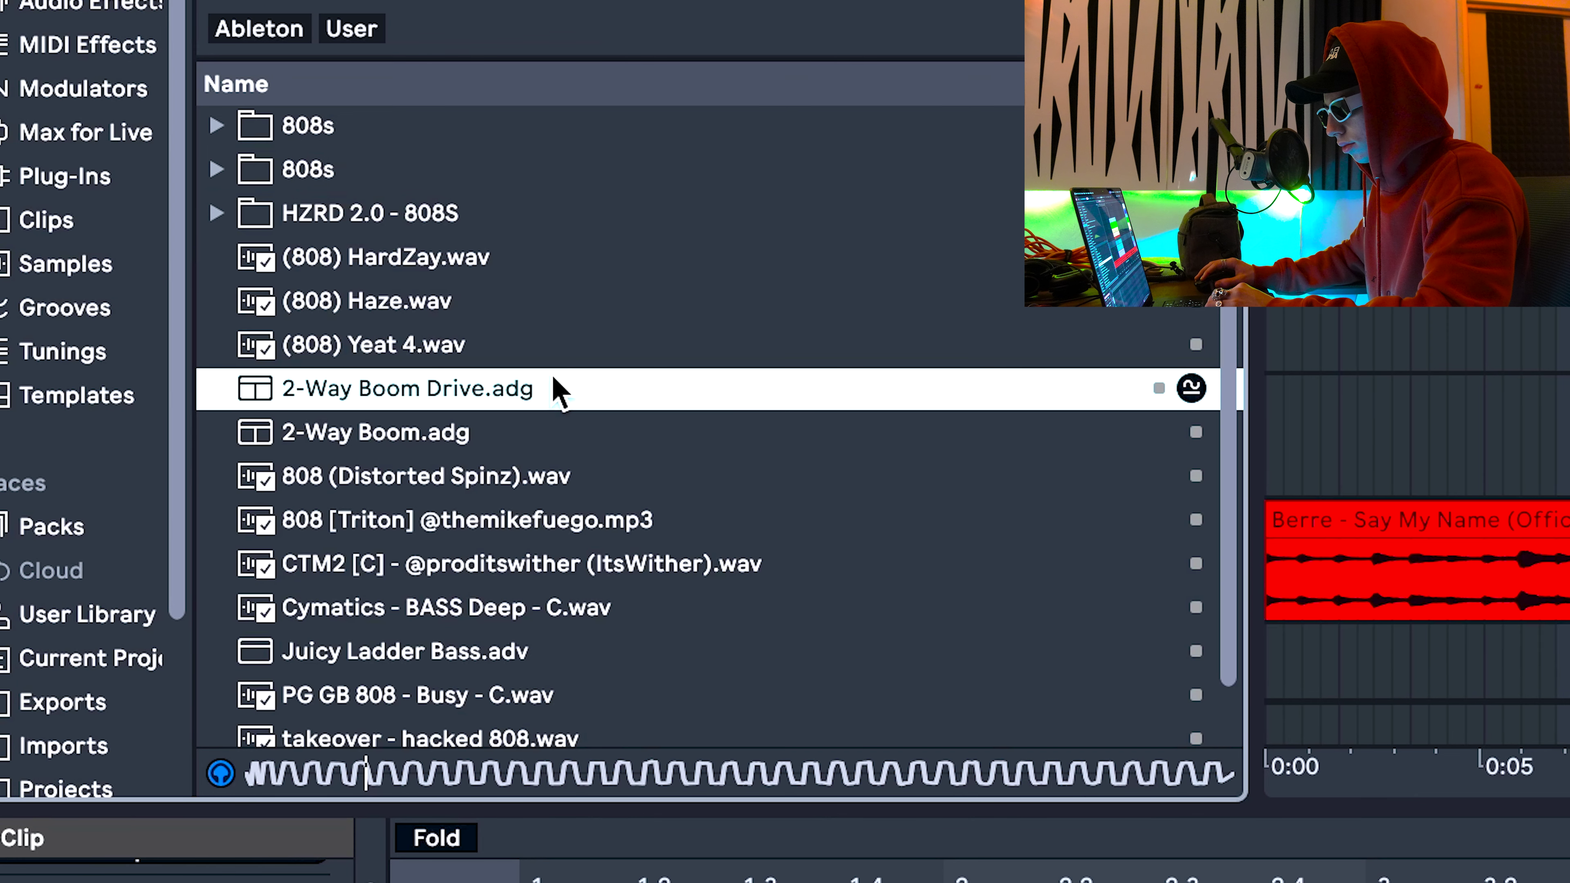
Audition several 808 presets and samples from the 808 collection, from the 2-Way Boom presets down to takeover - hacked 808.wav.
{"action": "left_click", "coordinate": [538, 427]}
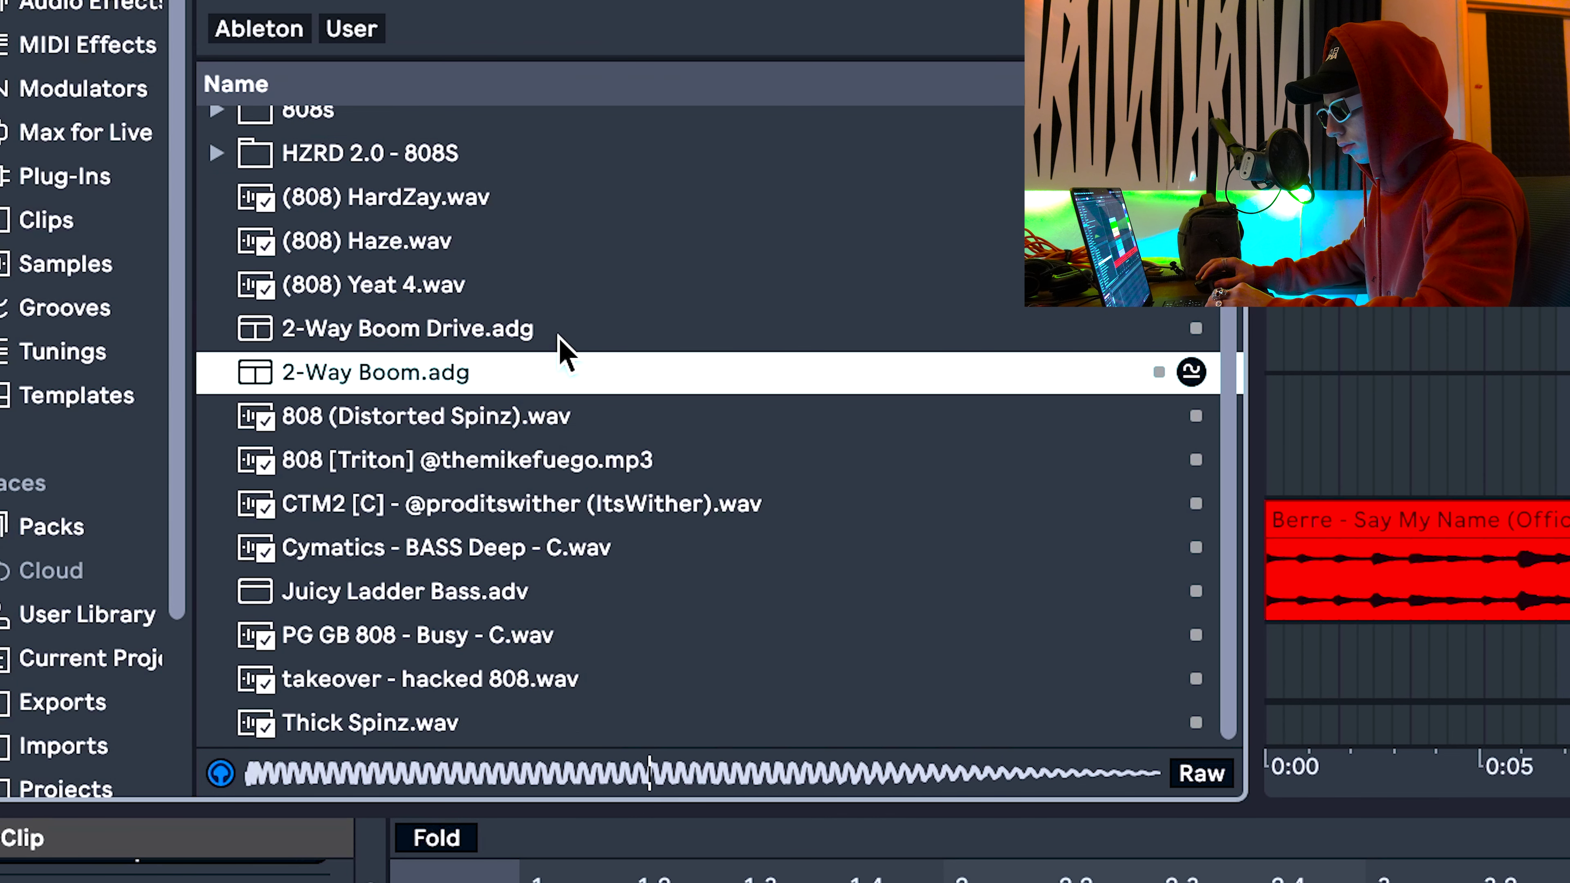
{"action": "left_click", "coordinate": [560, 339]}
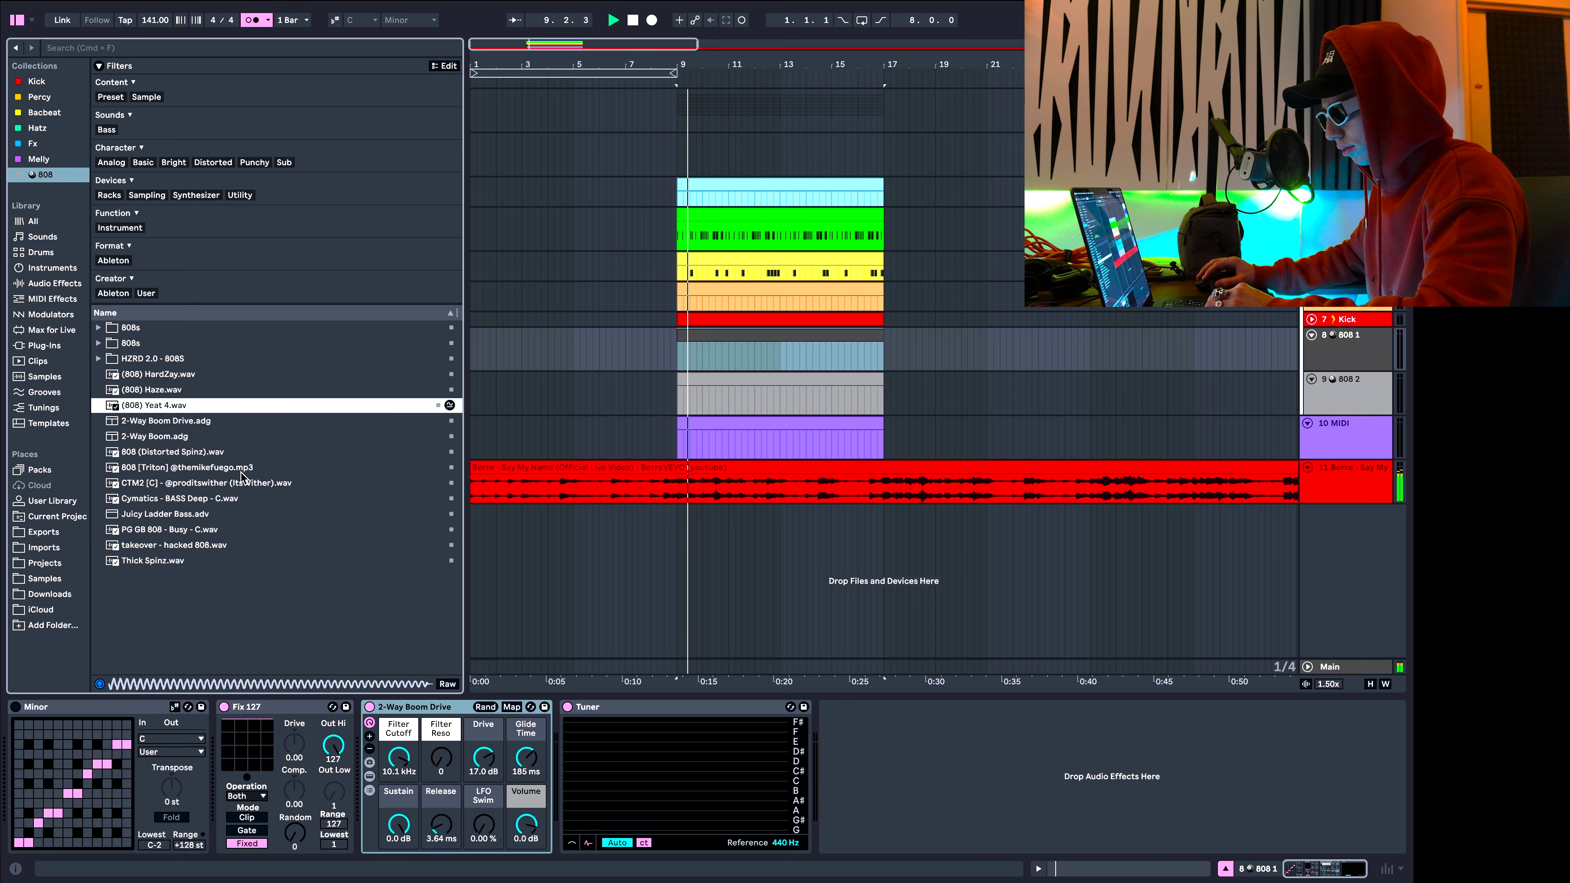
{"action": "key", "text": "space"}
{"action": "left_click", "coordinate": [213, 427]}
{"action": "left_click", "coordinate": [186, 495]}
{"action": "left_click", "coordinate": [182, 518]}
{"action": "left_click", "coordinate": [181, 539]}
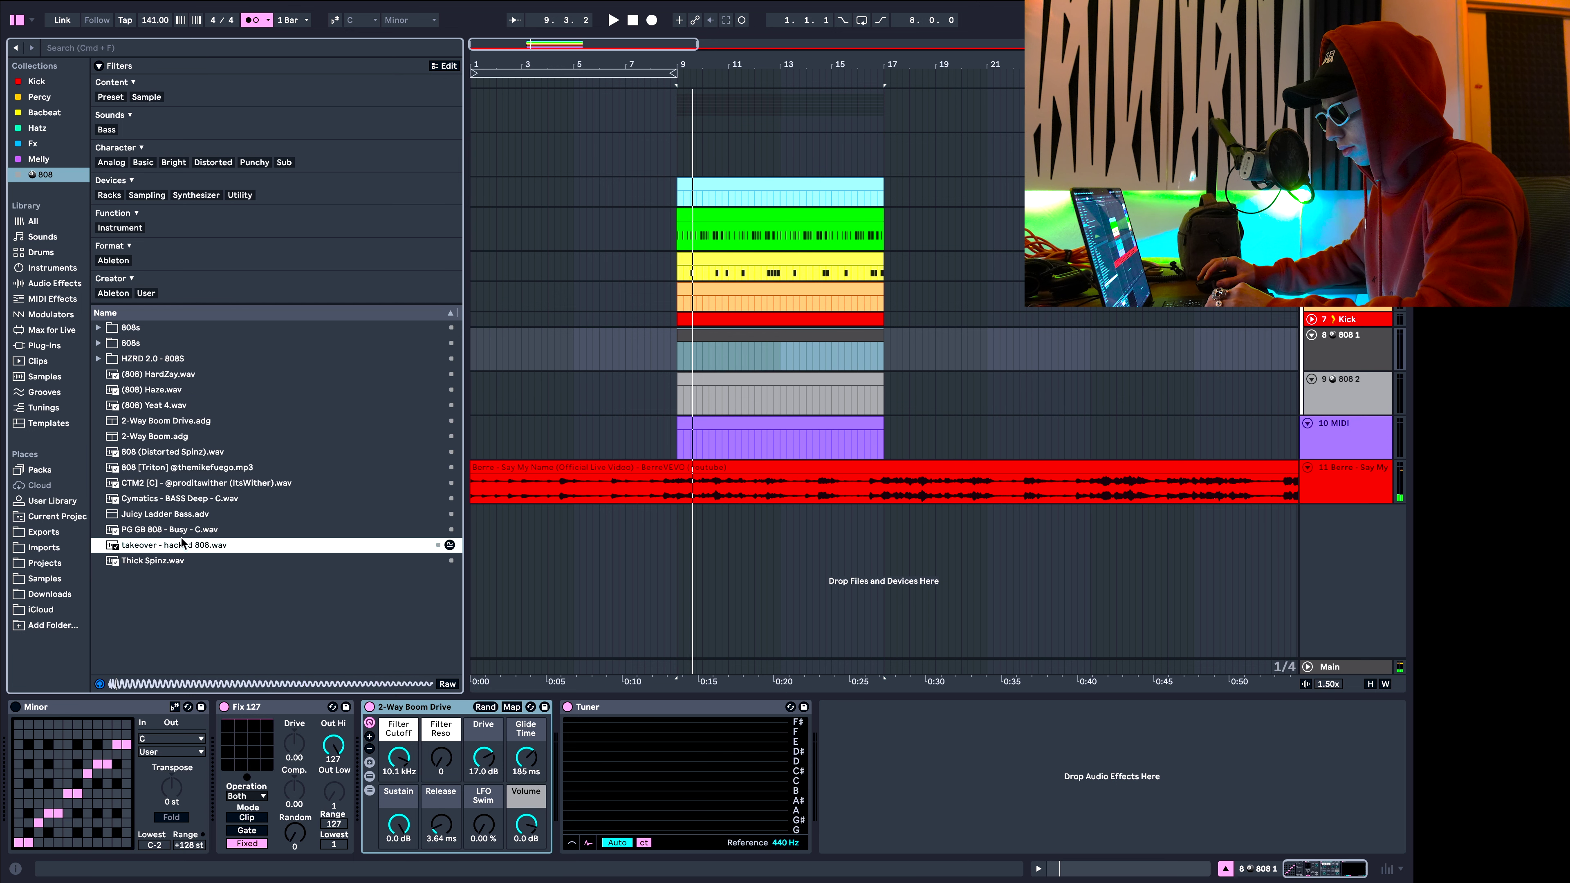
Compare Thick Spinz, takeover - hacked 808 and (808) Yeat 4, and load takeover - hacked 808.wav onto the 808 1 track.
{"action": "left_click", "coordinate": [180, 560]}
{"action": "left_click", "coordinate": [183, 544]}
{"action": "left_click", "coordinate": [187, 408]}
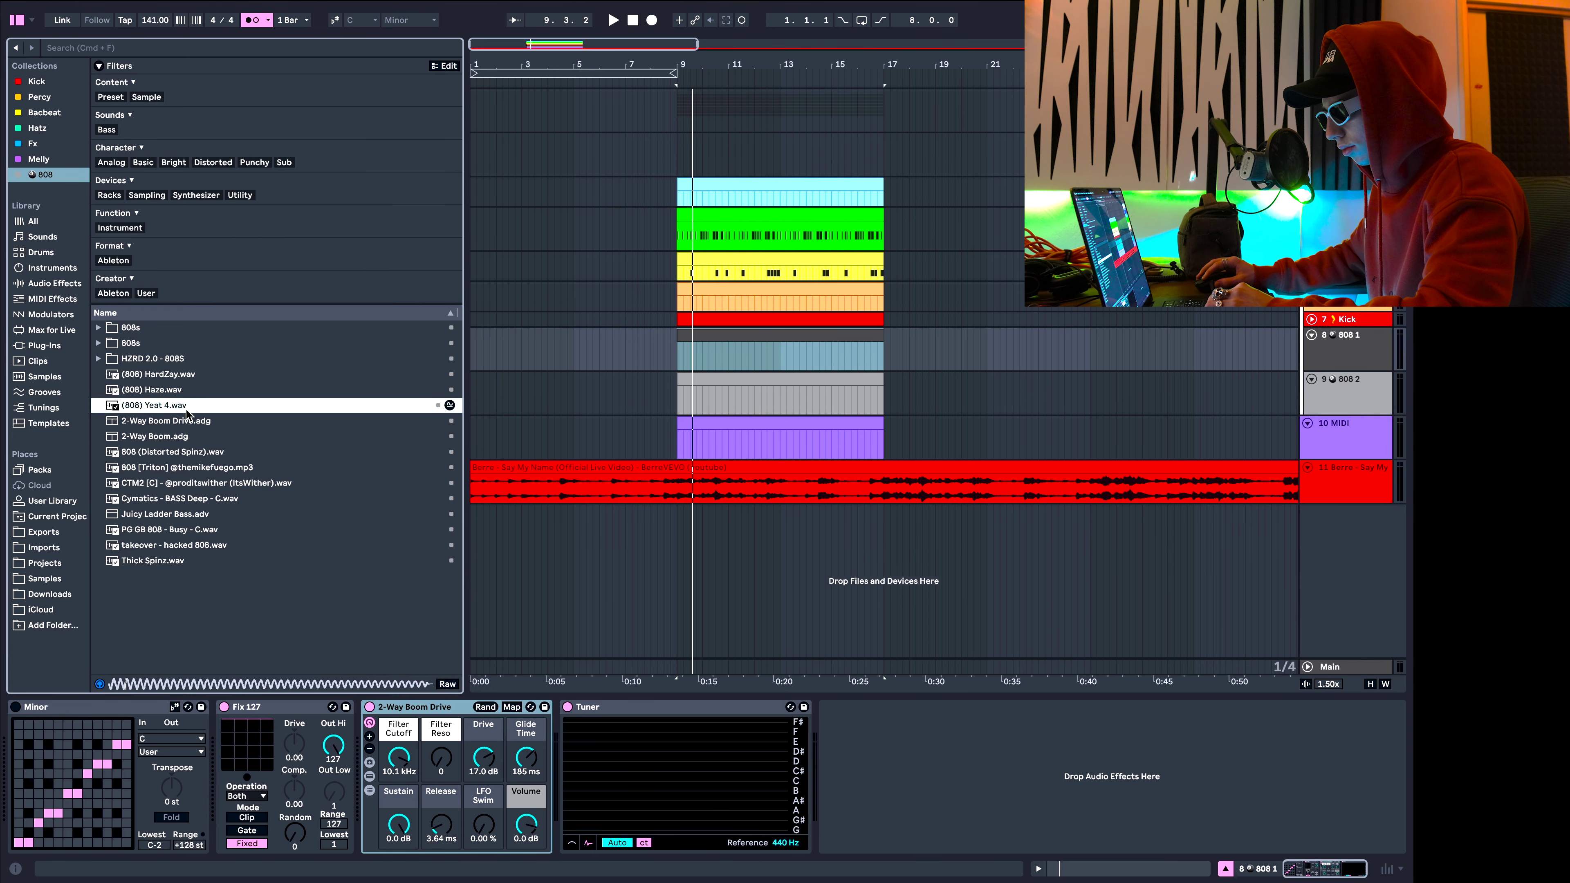
{"action": "double_click", "coordinate": [191, 543]}
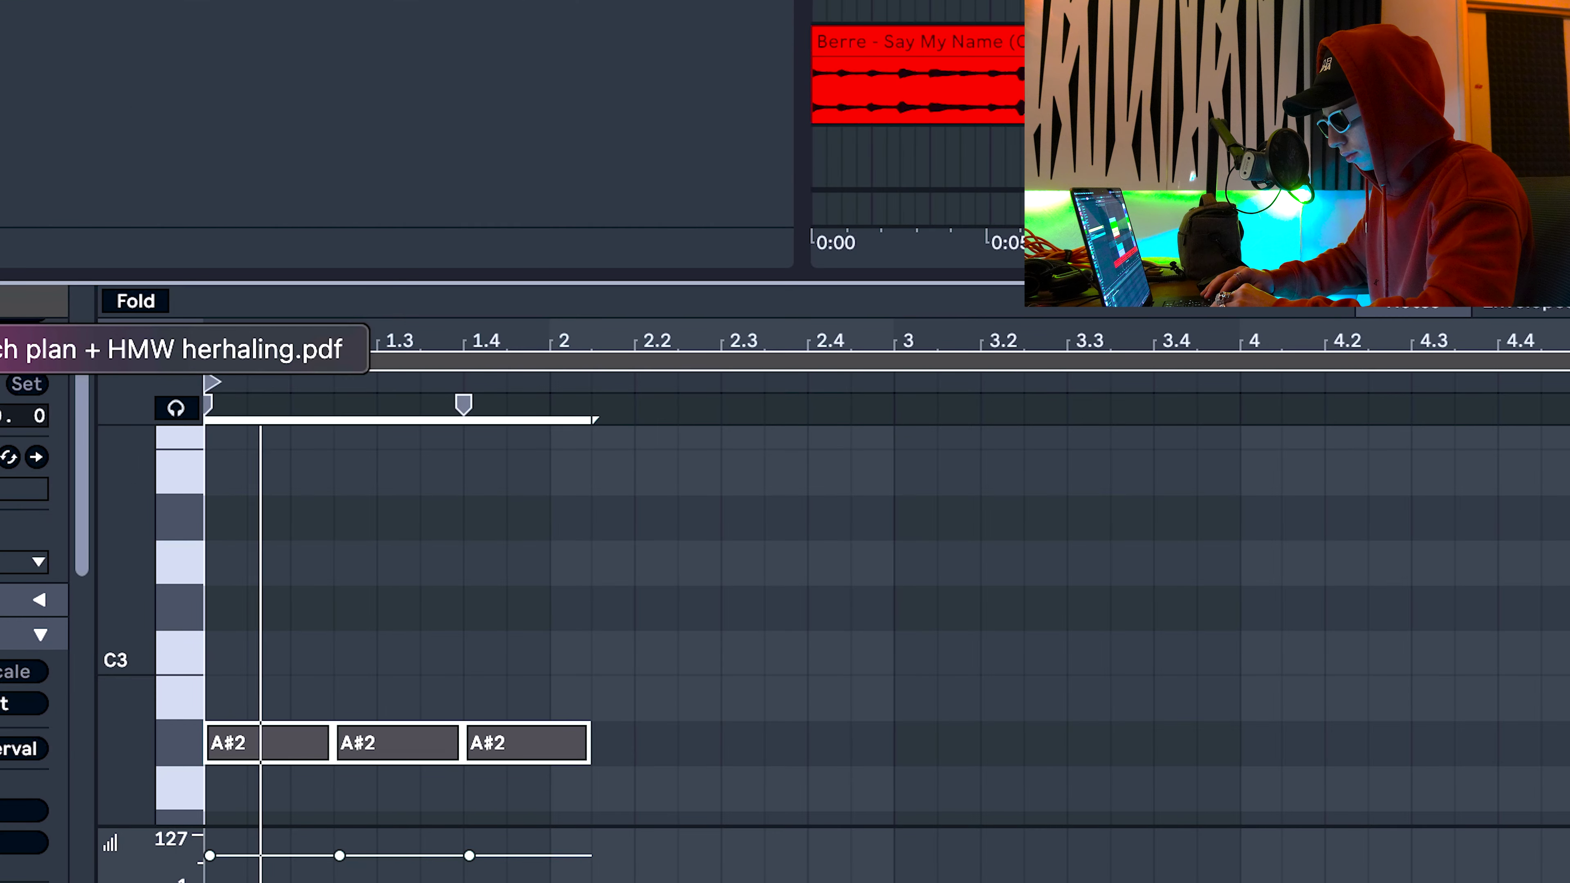
Transpose the three A#2 notes at the start of the clip up to B3.
{"action": "key", "text": "shift+Up"}
{"action": "key", "text": "Up"}
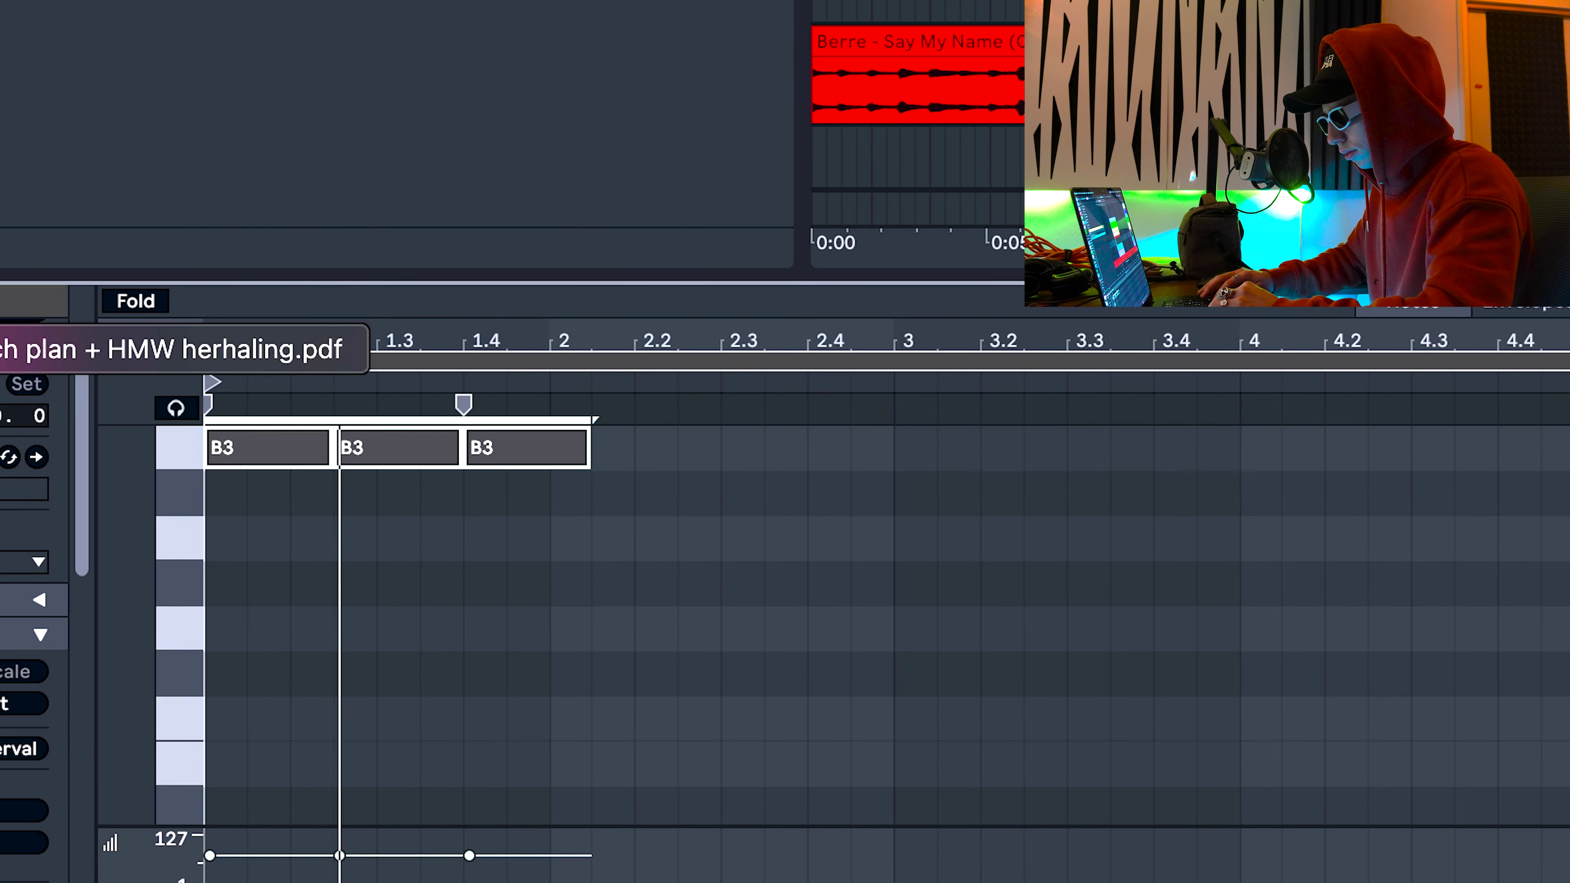
{"action": "left_click", "coordinate": [745, 495]}
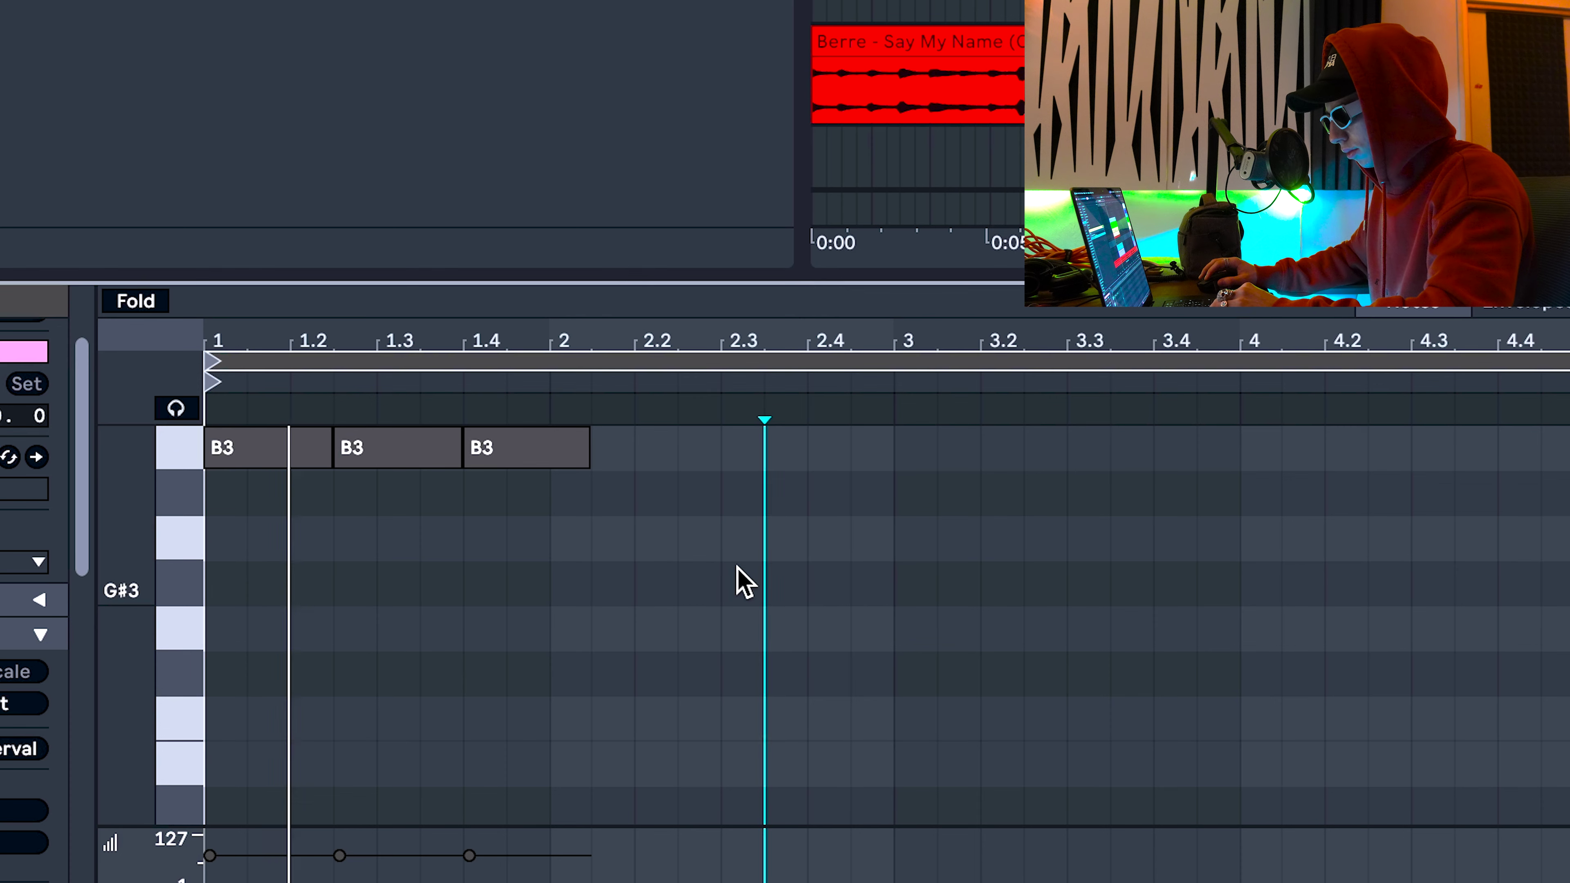
Add an eighth-length B3 note at 2.3.3 and duplicate it to 2.4, extending the copy to the start of bar 3.
{"action": "left_click", "coordinate": [726, 547]}
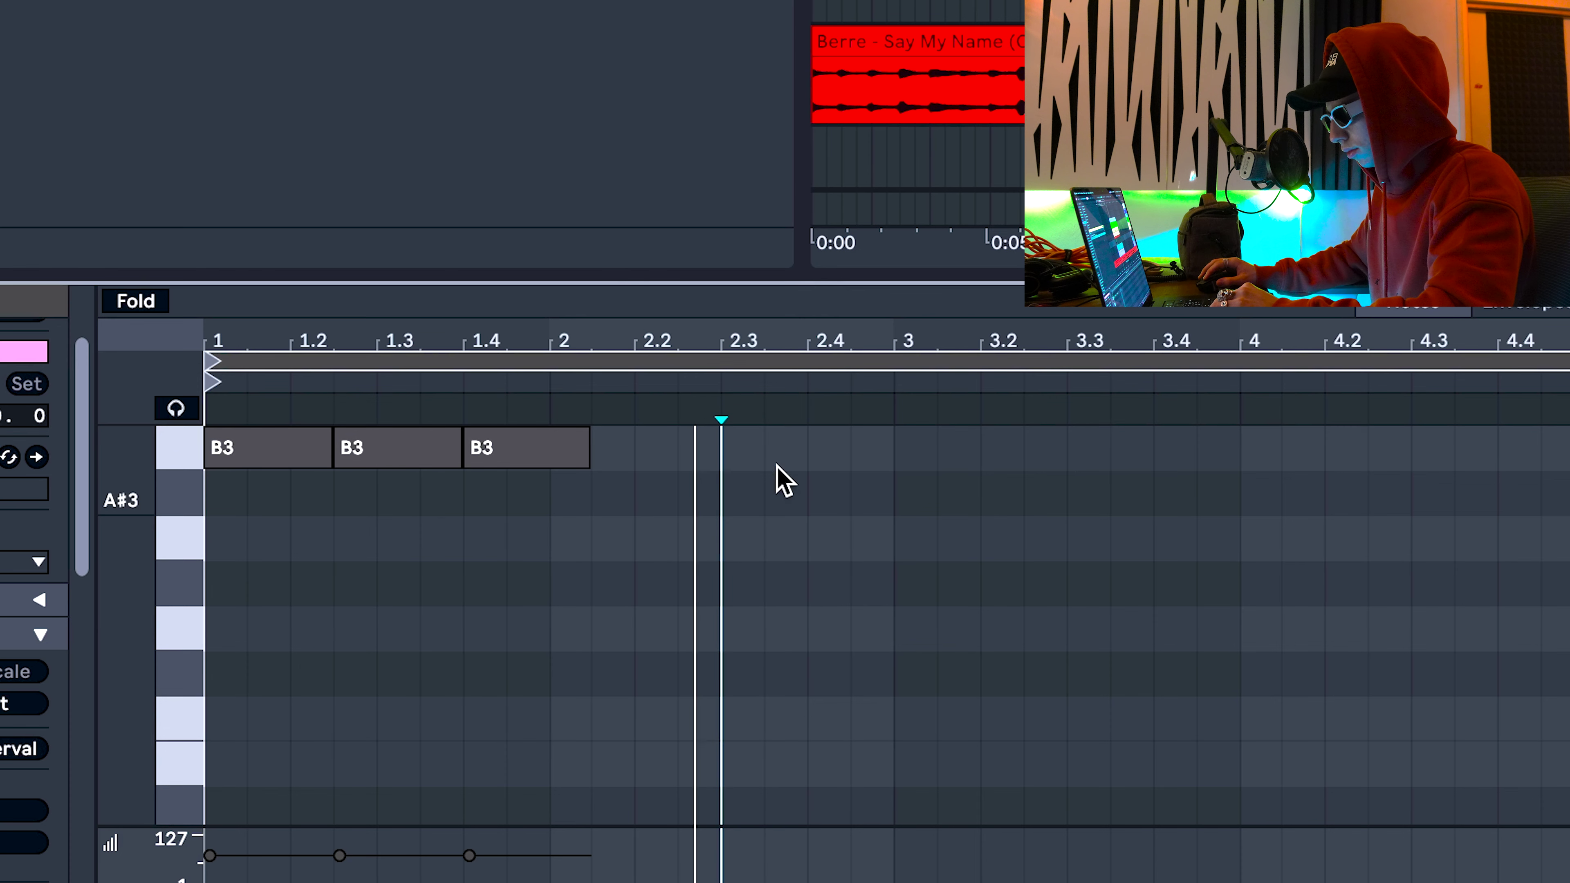
{"action": "double_click", "coordinate": [780, 456]}
{"action": "key", "text": "ctrl+d"}
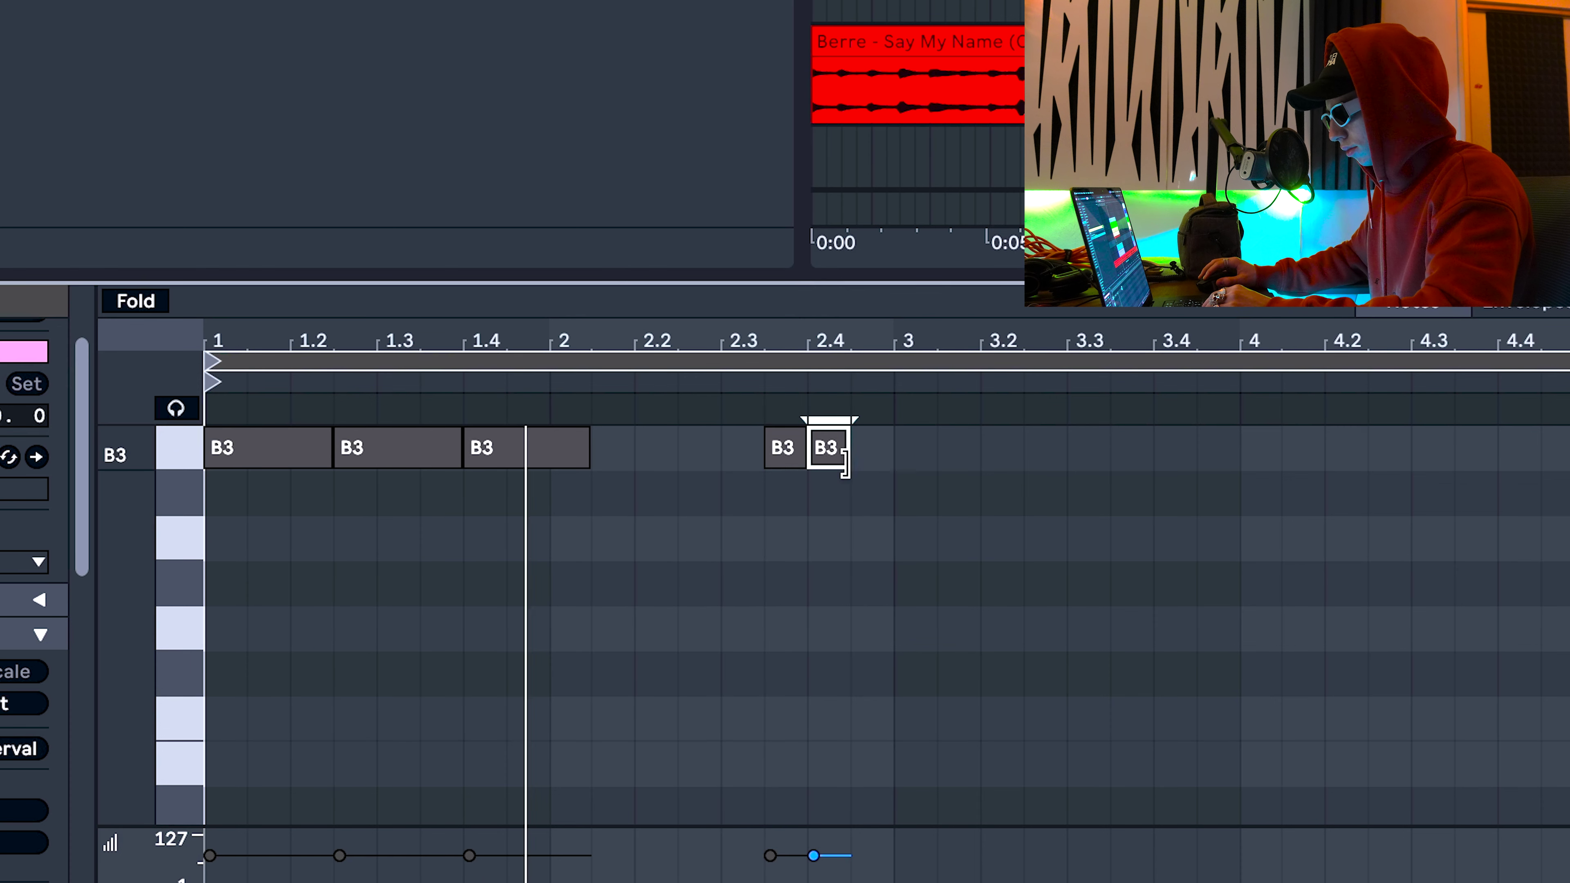
{"action": "left_click_drag", "start_coordinate": [849, 451], "coordinate": [894, 456]}
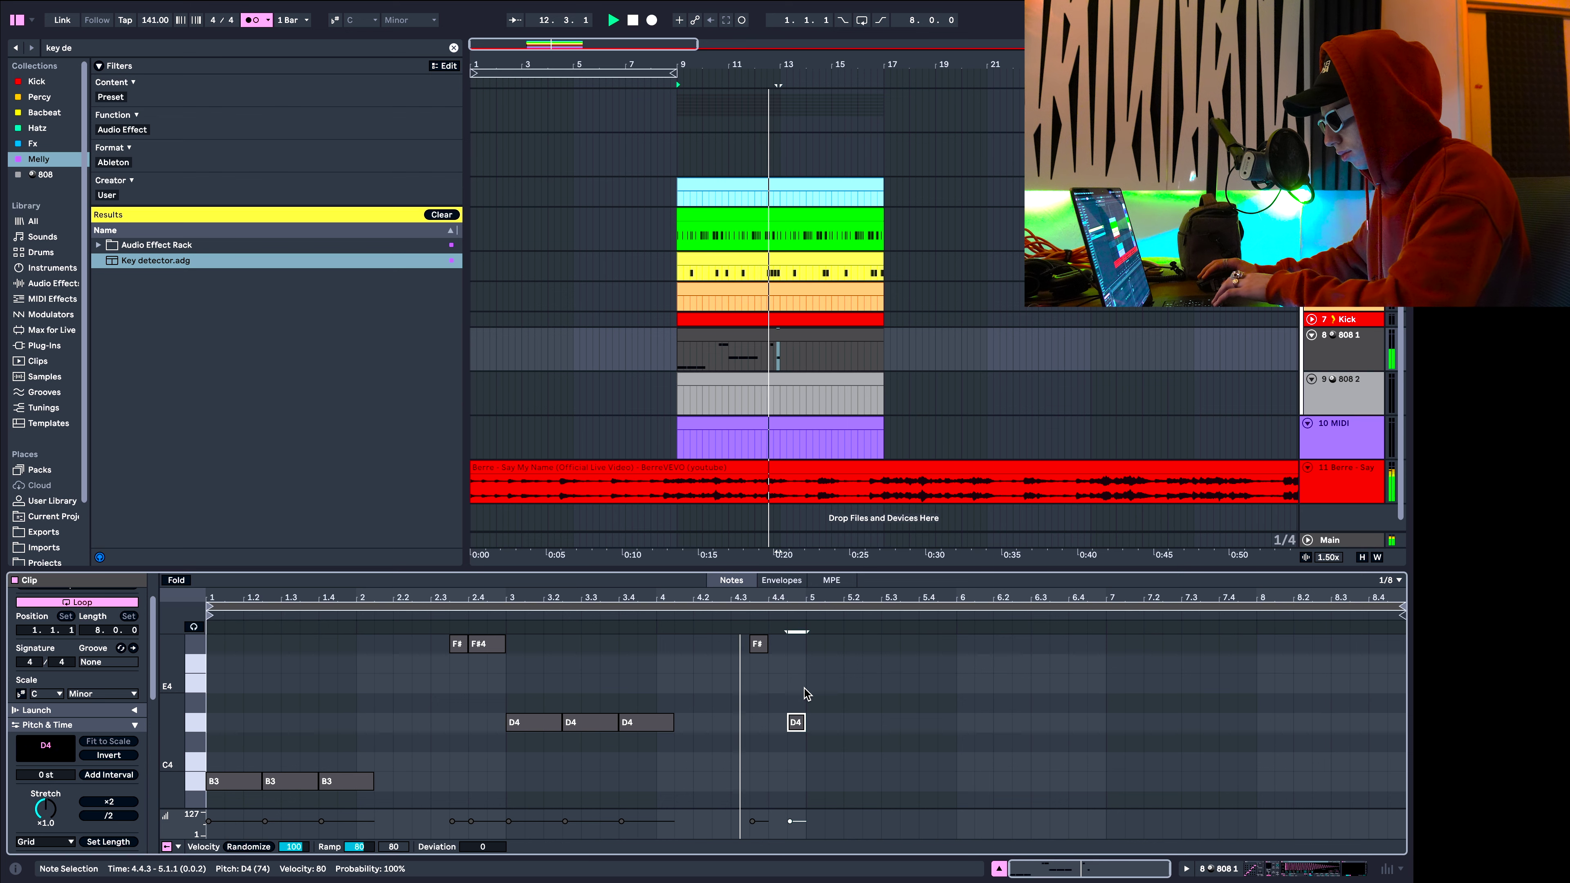
Duplicate the two-bar section holding the three G#3 notes at bar 5 so the notes repeat at bar 7.
{"action": "left_click_drag", "start_coordinate": [836, 751], "coordinate": [1008, 805]}
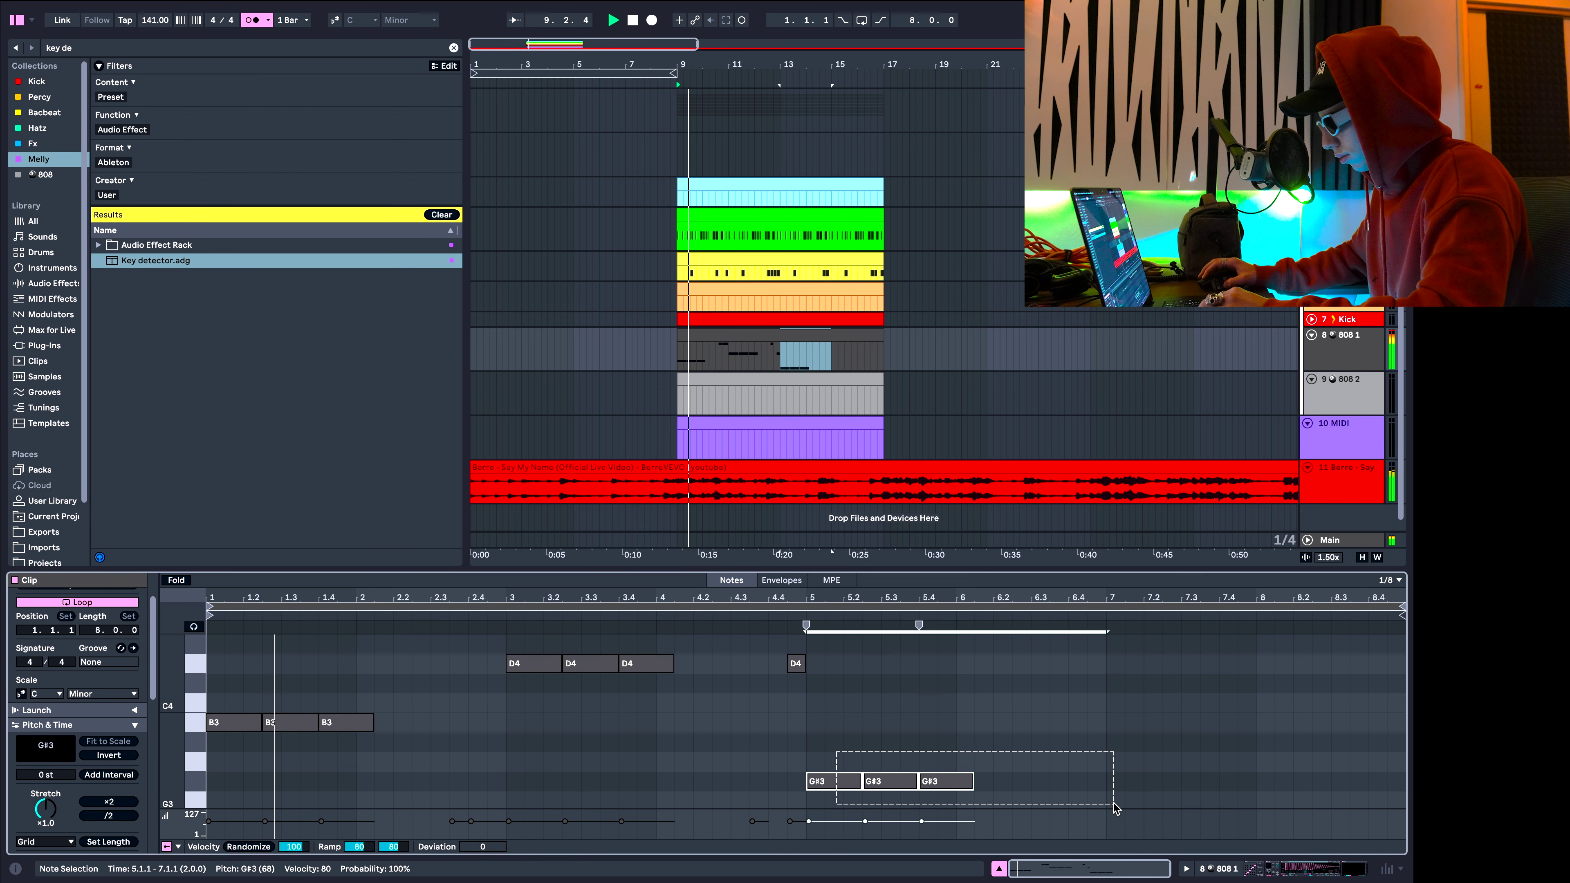
{"action": "key", "text": "ctrl+d"}
{"action": "left_click", "coordinate": [1026, 739]}
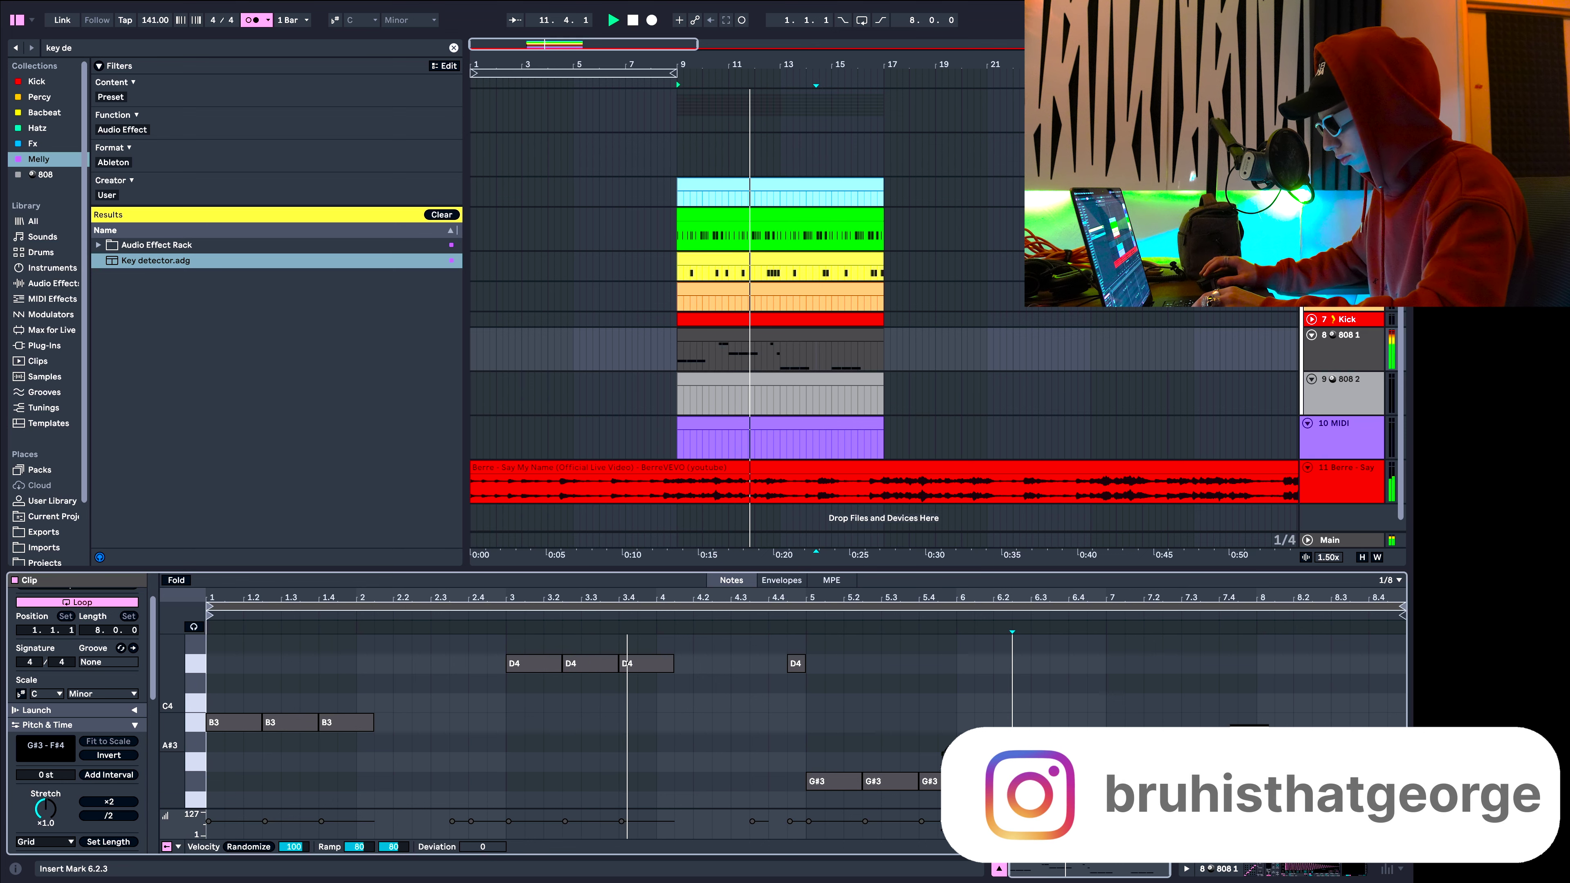
Transpose all notes in the 808 clip down one octave.
{"action": "key", "text": "ctrl+a"}
{"action": "key", "text": "shift+Down"}
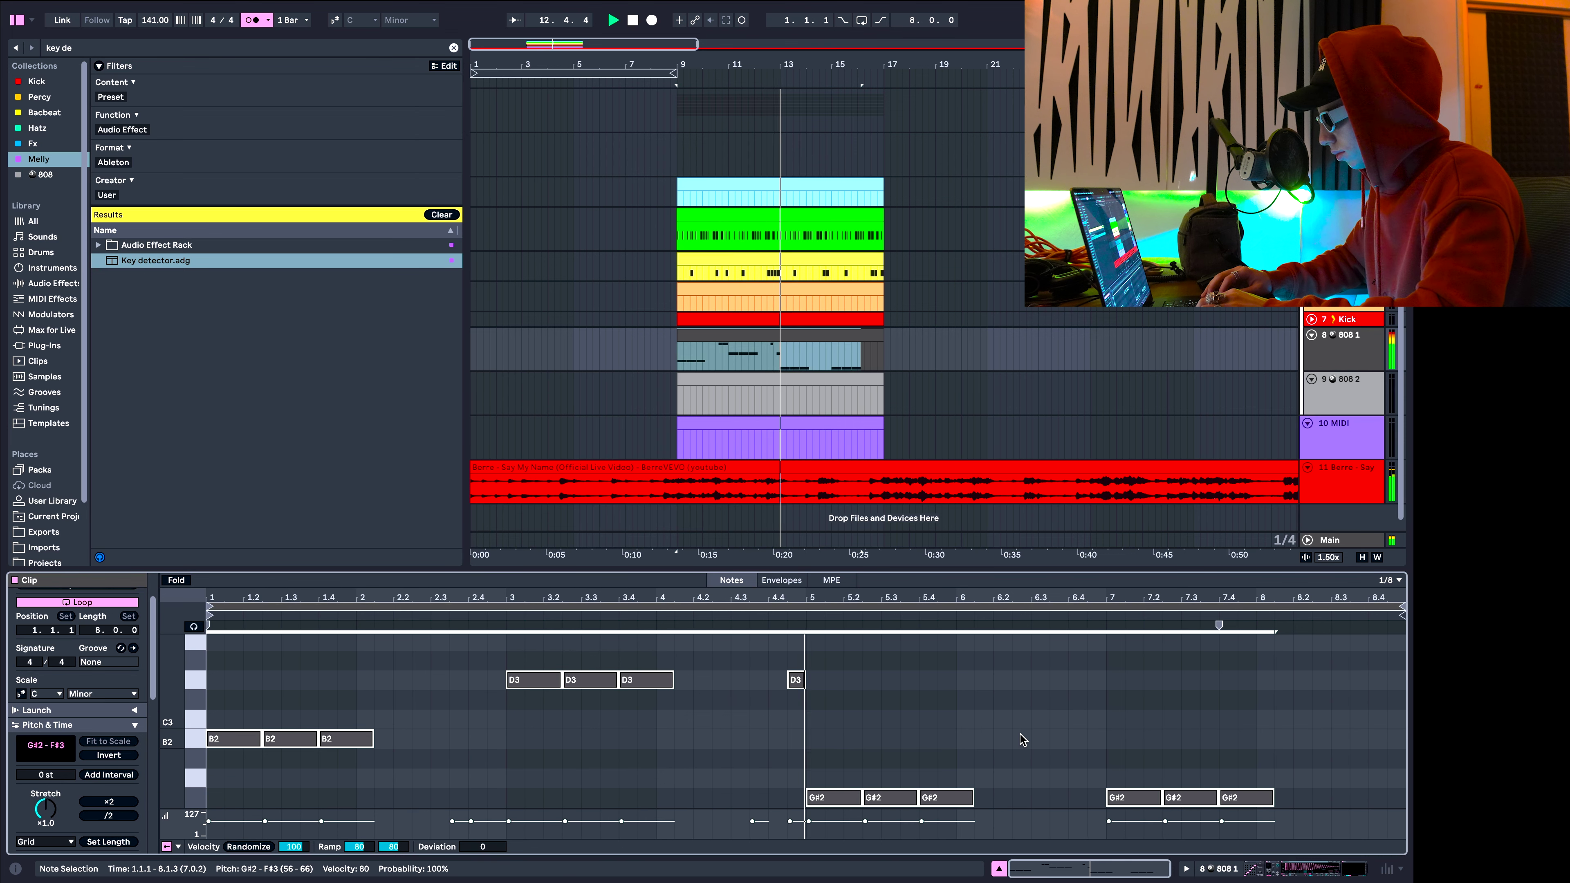
{"action": "left_click", "coordinate": [982, 722]}
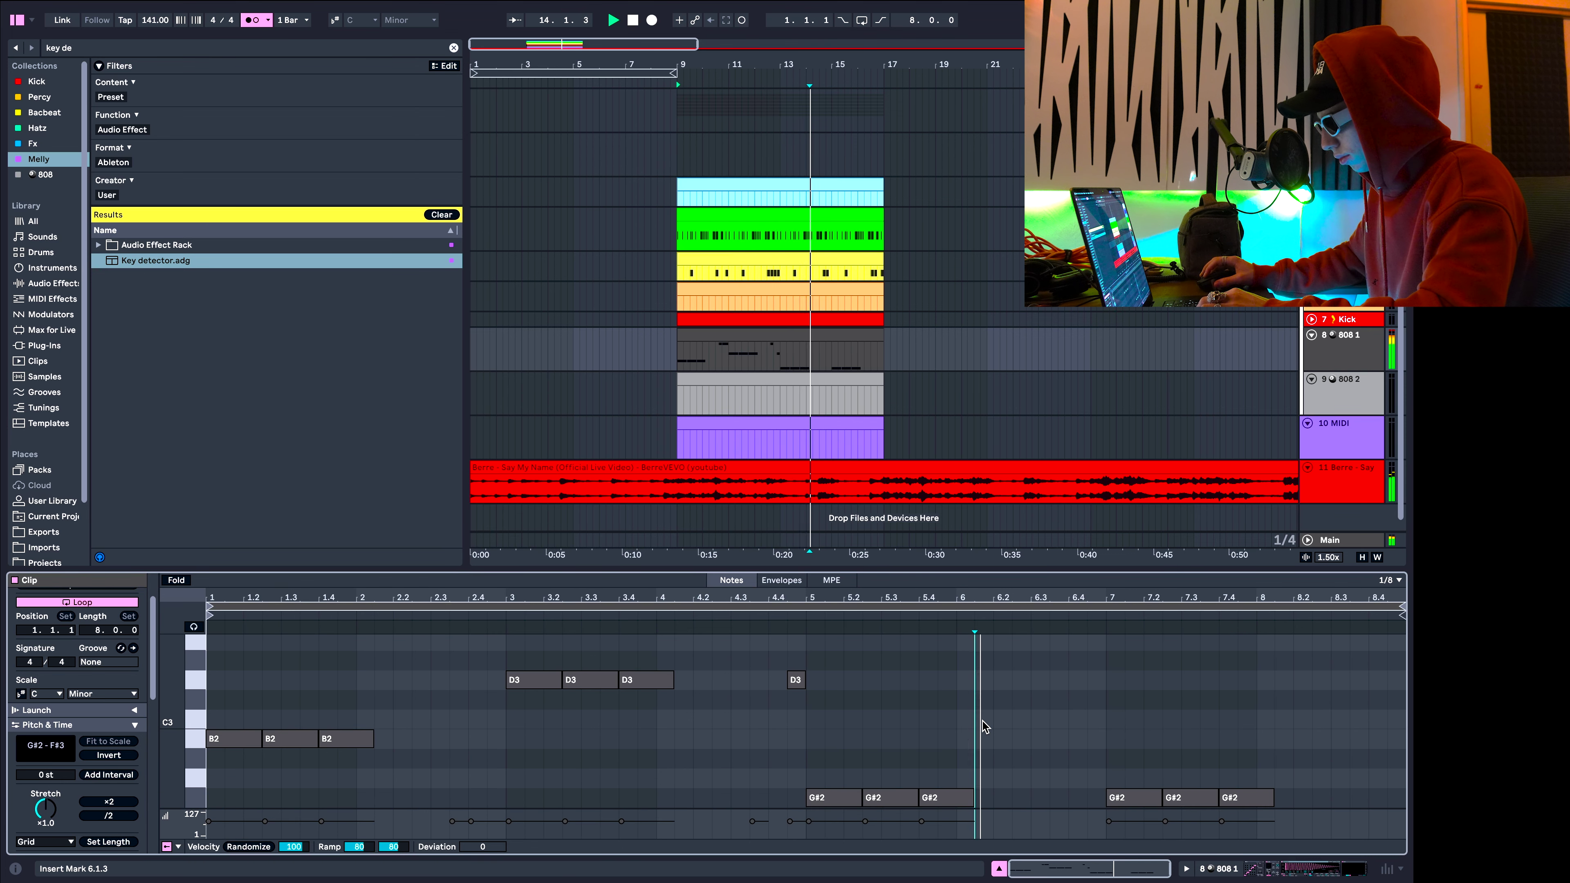
Transpose the three notes at bar 7 up one octave to G#3 and restart playback.
{"action": "left_click_drag", "start_coordinate": [1084, 768], "coordinate": [1275, 825]}
{"action": "key", "text": "shift+Up"}
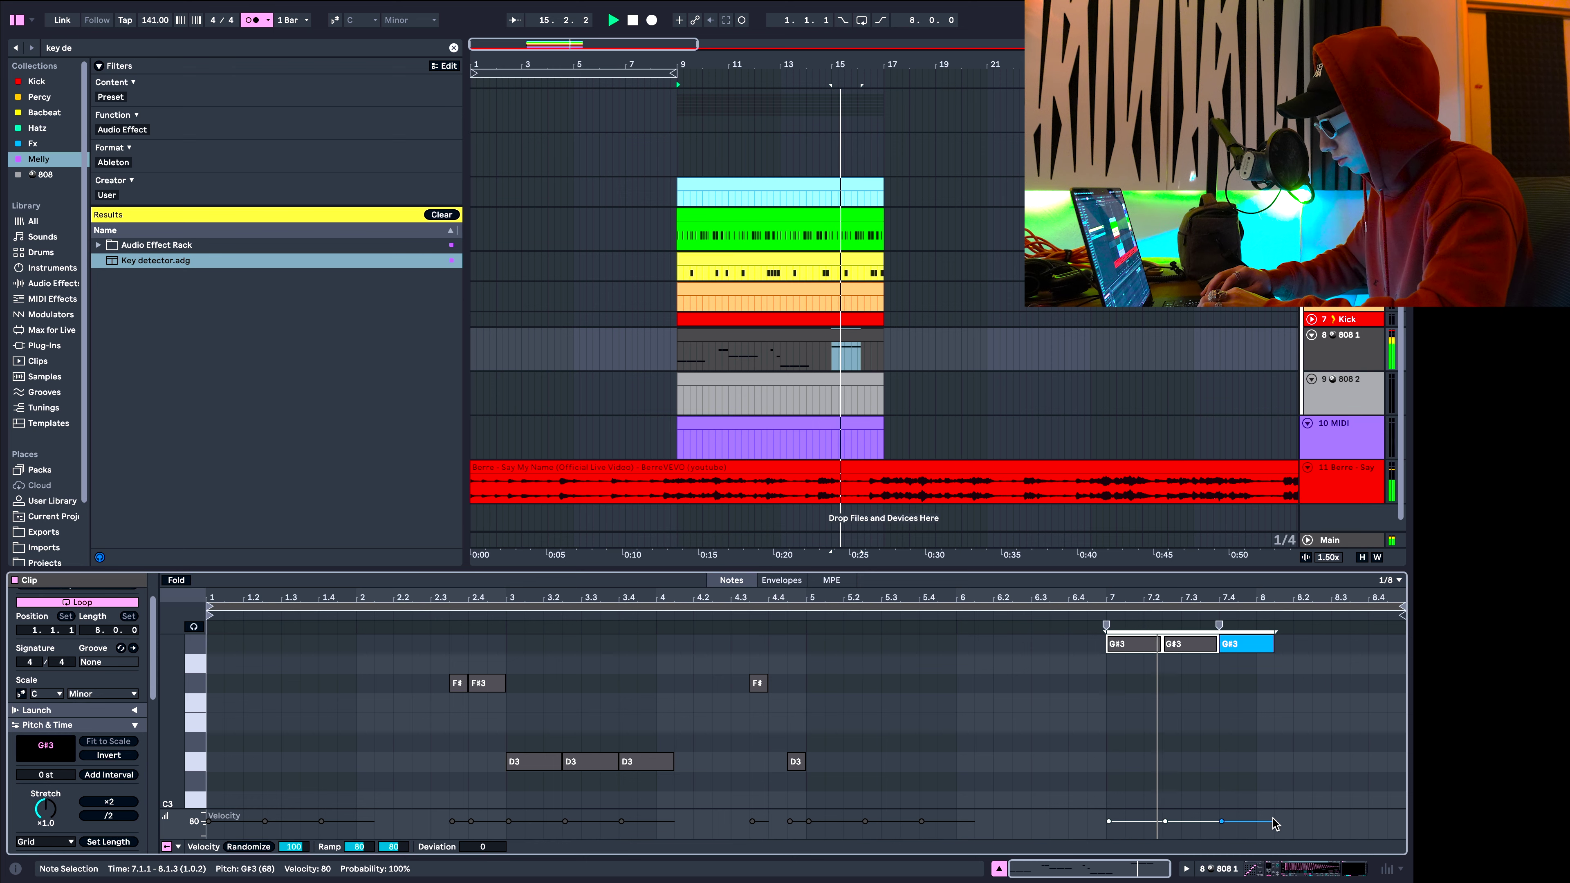
{"action": "key", "text": "space"}
{"action": "key", "text": "space"}
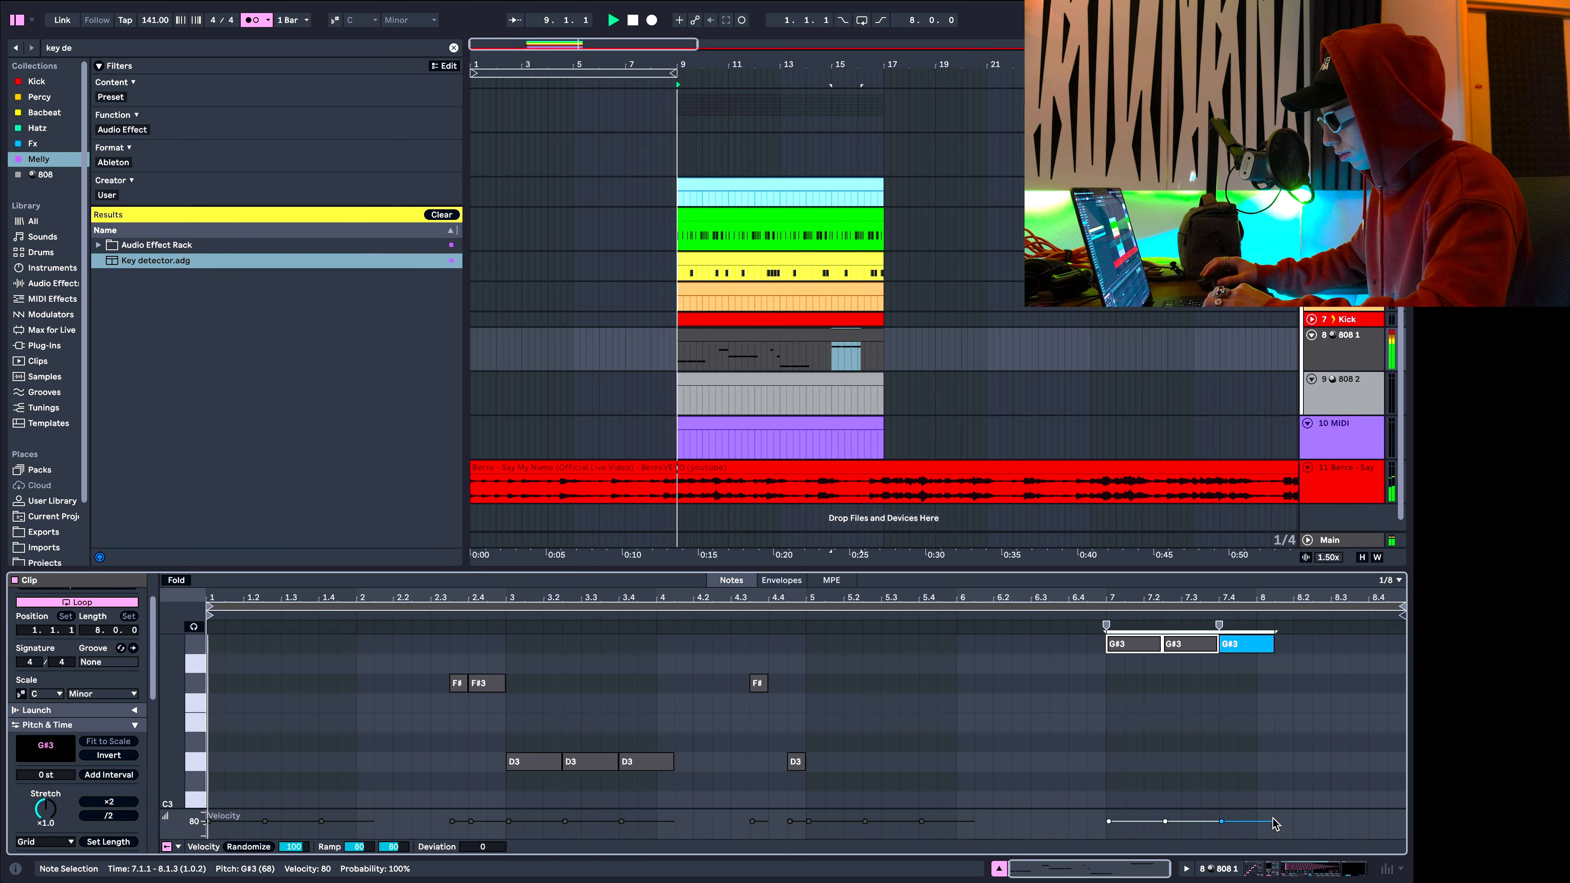
Enlarge the note editor vertically so more of the 808 clip's pitch range fits.
{"action": "scroll", "coordinate": [865, 676], "scroll_direction": "down", "scroll_amount": 2}
{"action": "scroll", "coordinate": [866, 675], "scroll_direction": "down", "scroll_amount": 1}
{"action": "left_click_drag", "start_coordinate": [849, 569], "coordinate": [880, 366]}
{"action": "scroll", "coordinate": [1005, 579], "scroll_direction": "up", "scroll_amount": 5}
Try the note groups at bars 5 and 7 transposed to A and A# and an octave higher, ending on G#2 and G#3.
{"action": "left_click_drag", "start_coordinate": [840, 481], "coordinate": [1408, 780]}
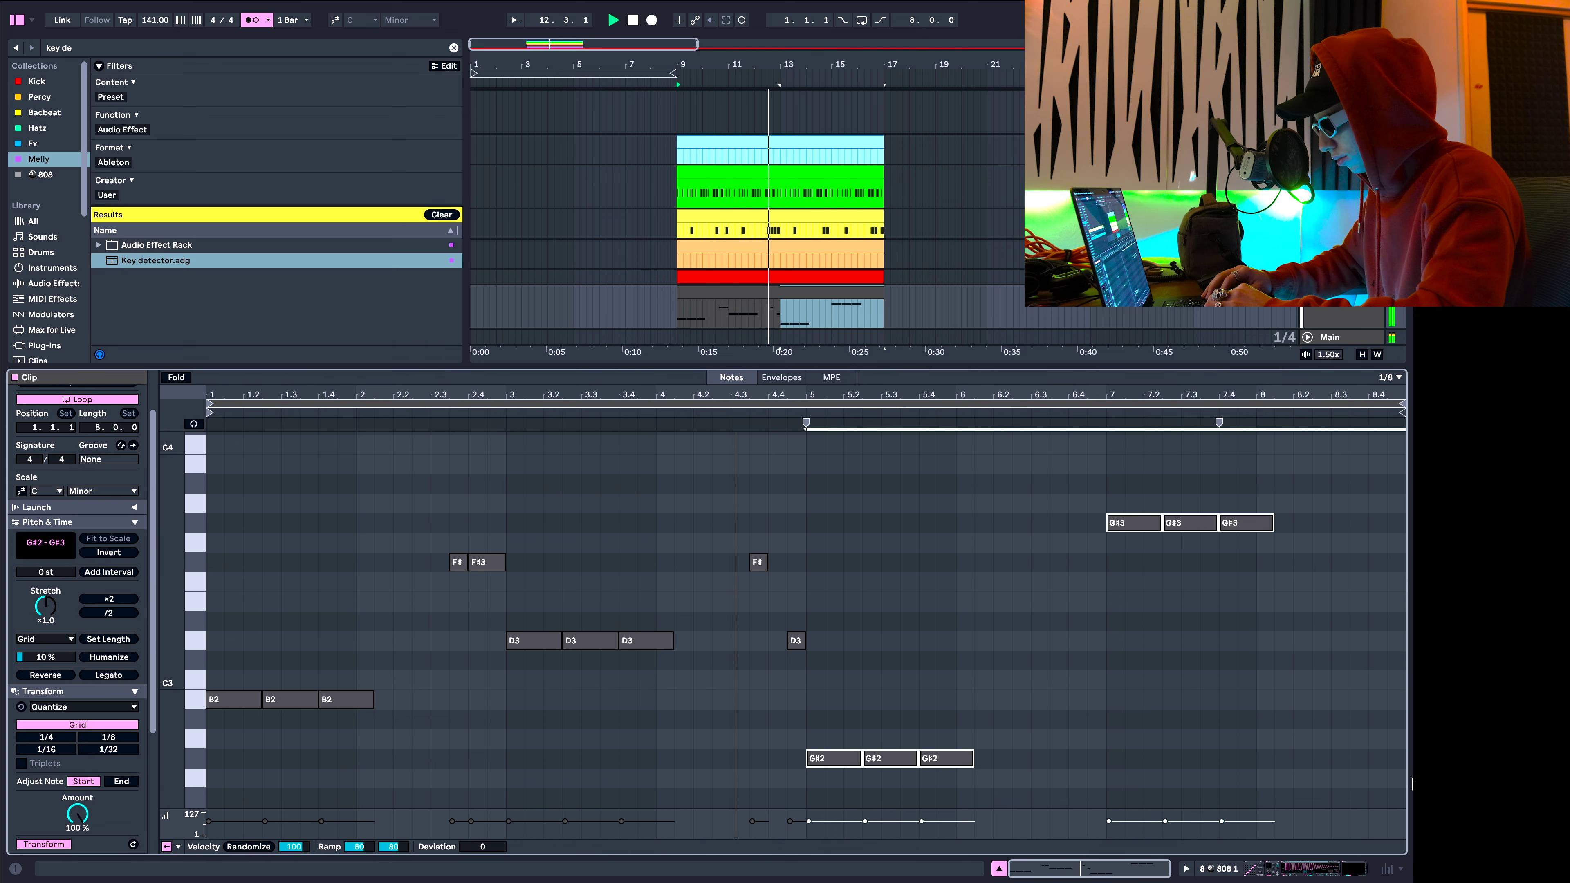
{"action": "key", "text": "Up"}
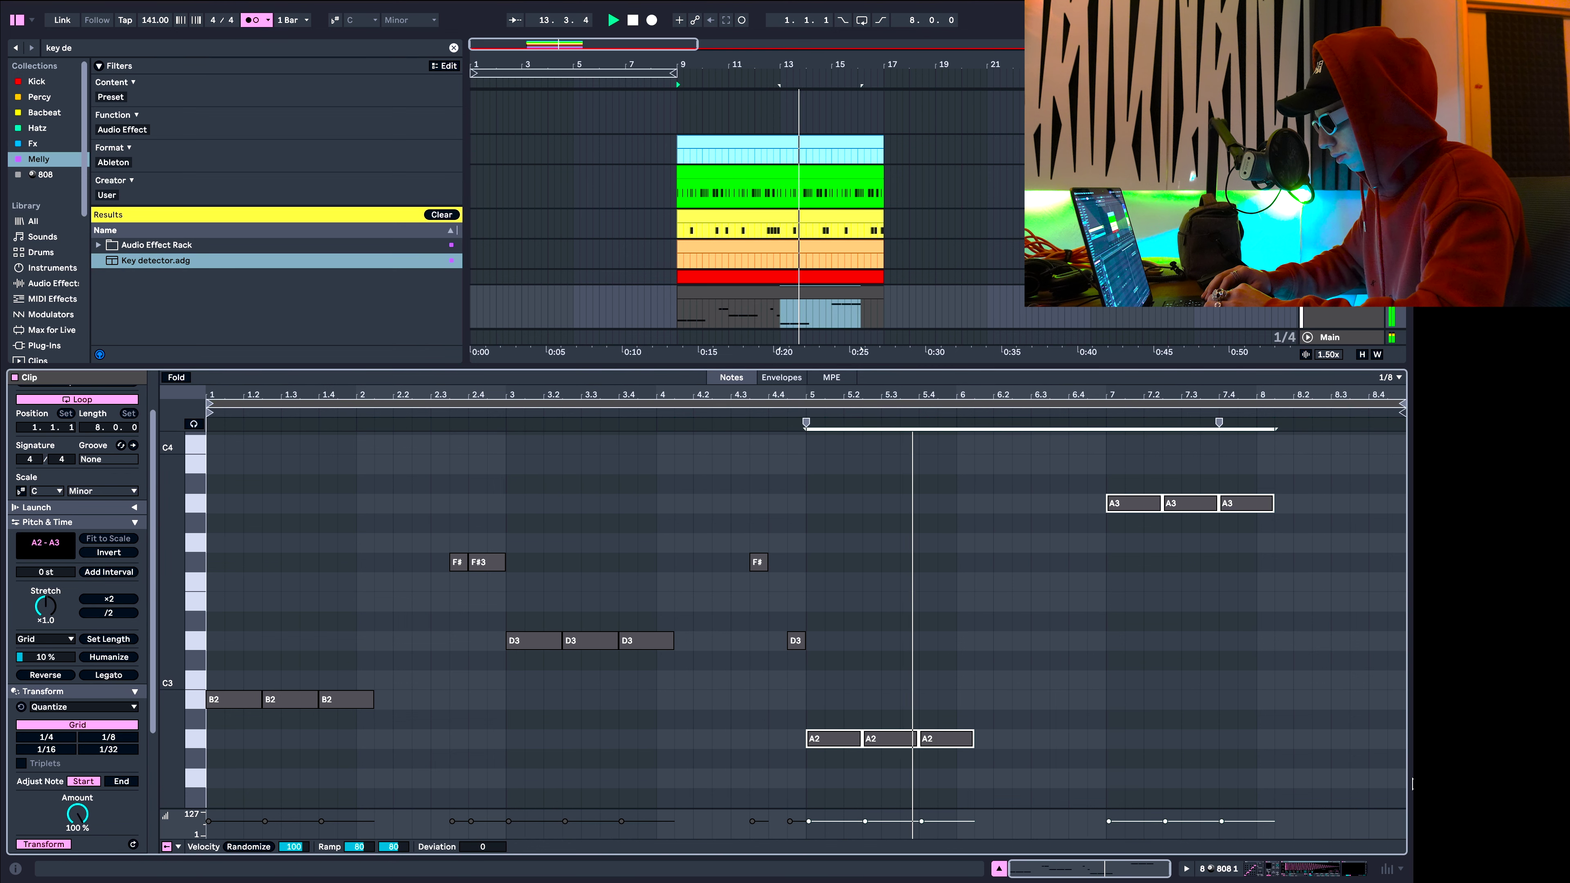
{"action": "key", "text": "shift+Up"}
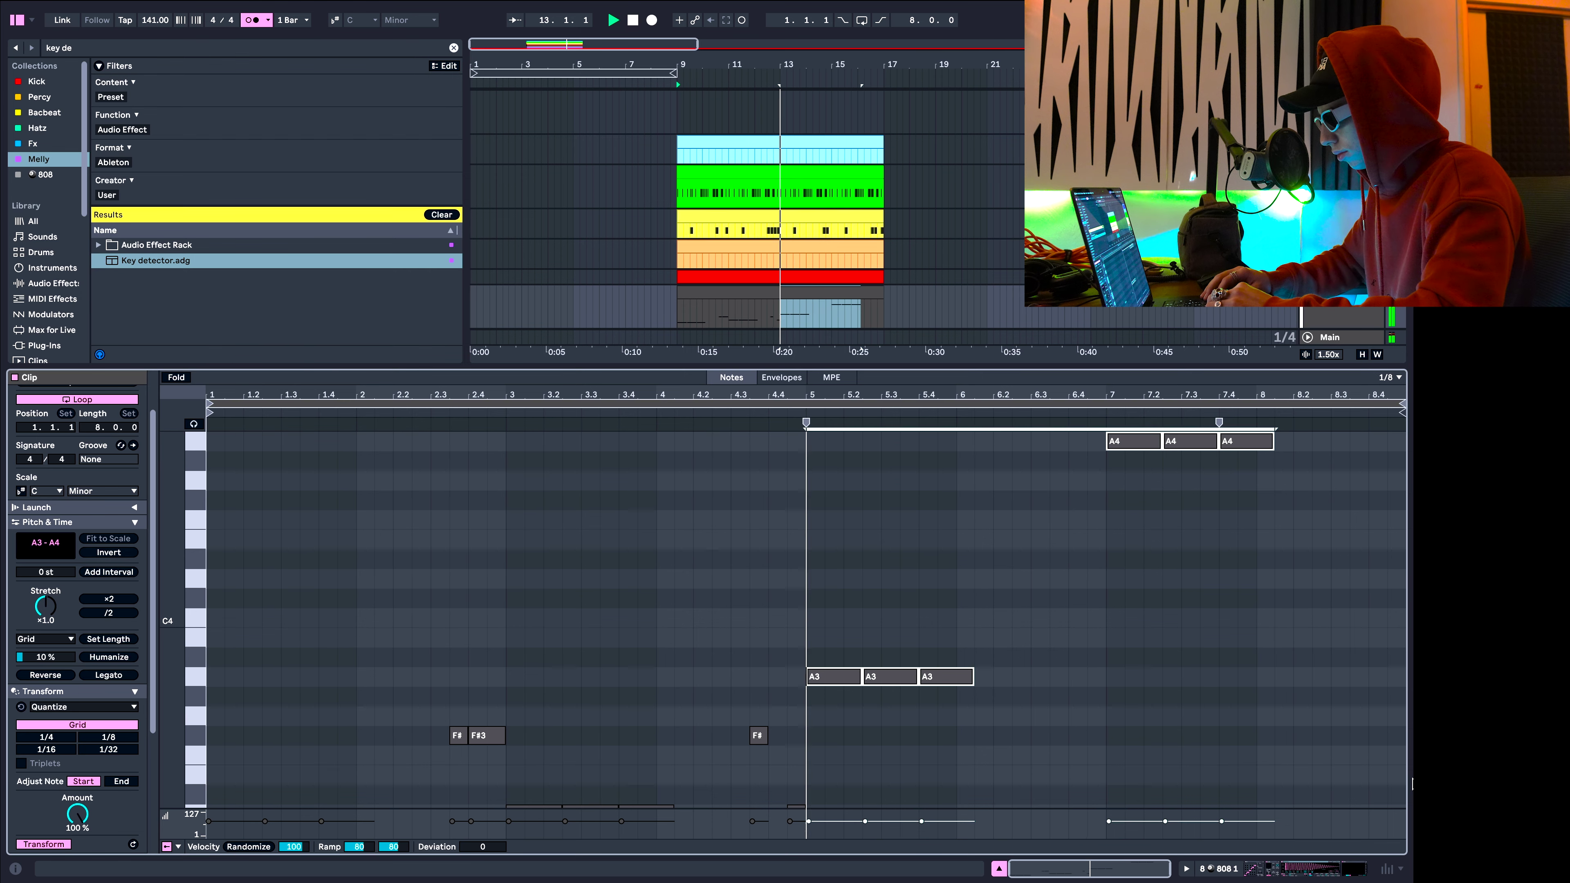
{"action": "key", "text": "Up"}
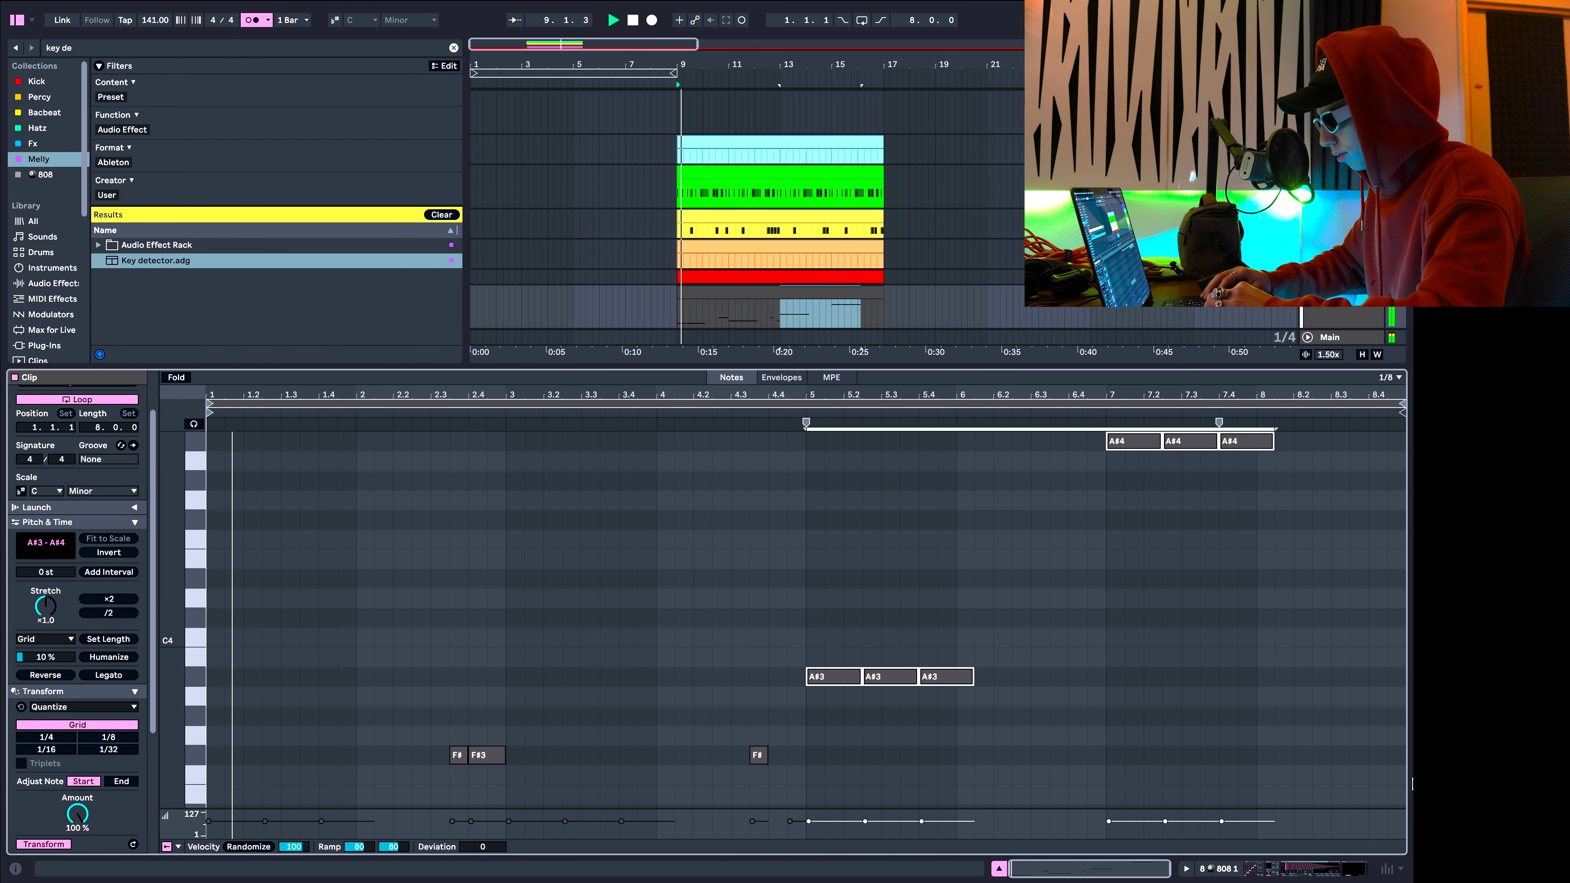
{"action": "key", "text": "Down"}
{"action": "key", "text": "Down"}
{"action": "key", "text": "Down"}
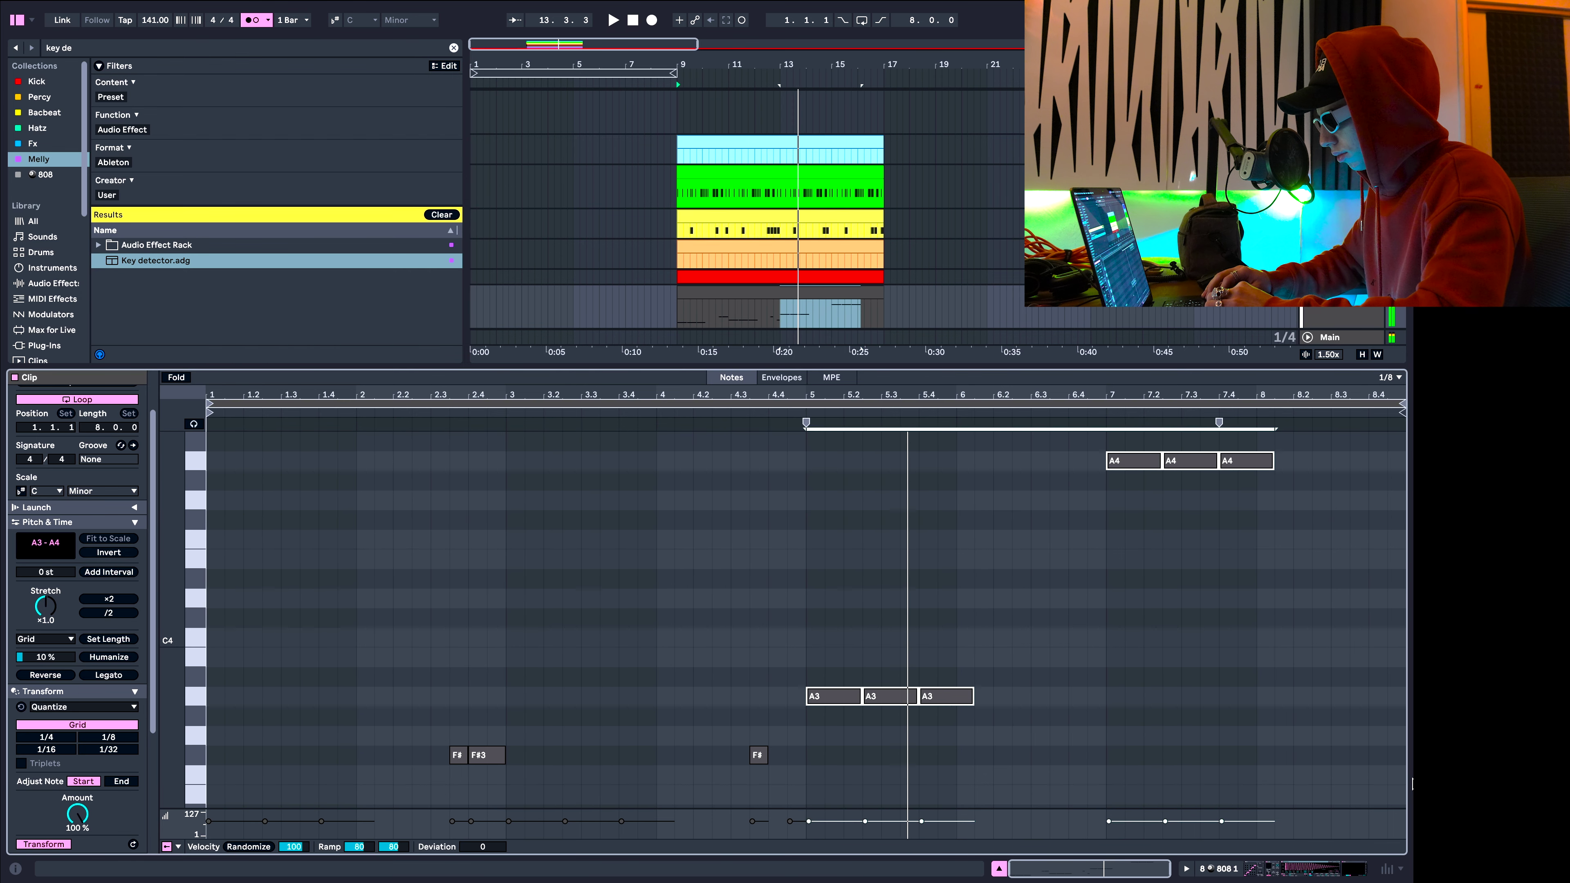
{"action": "key", "text": "Up"}
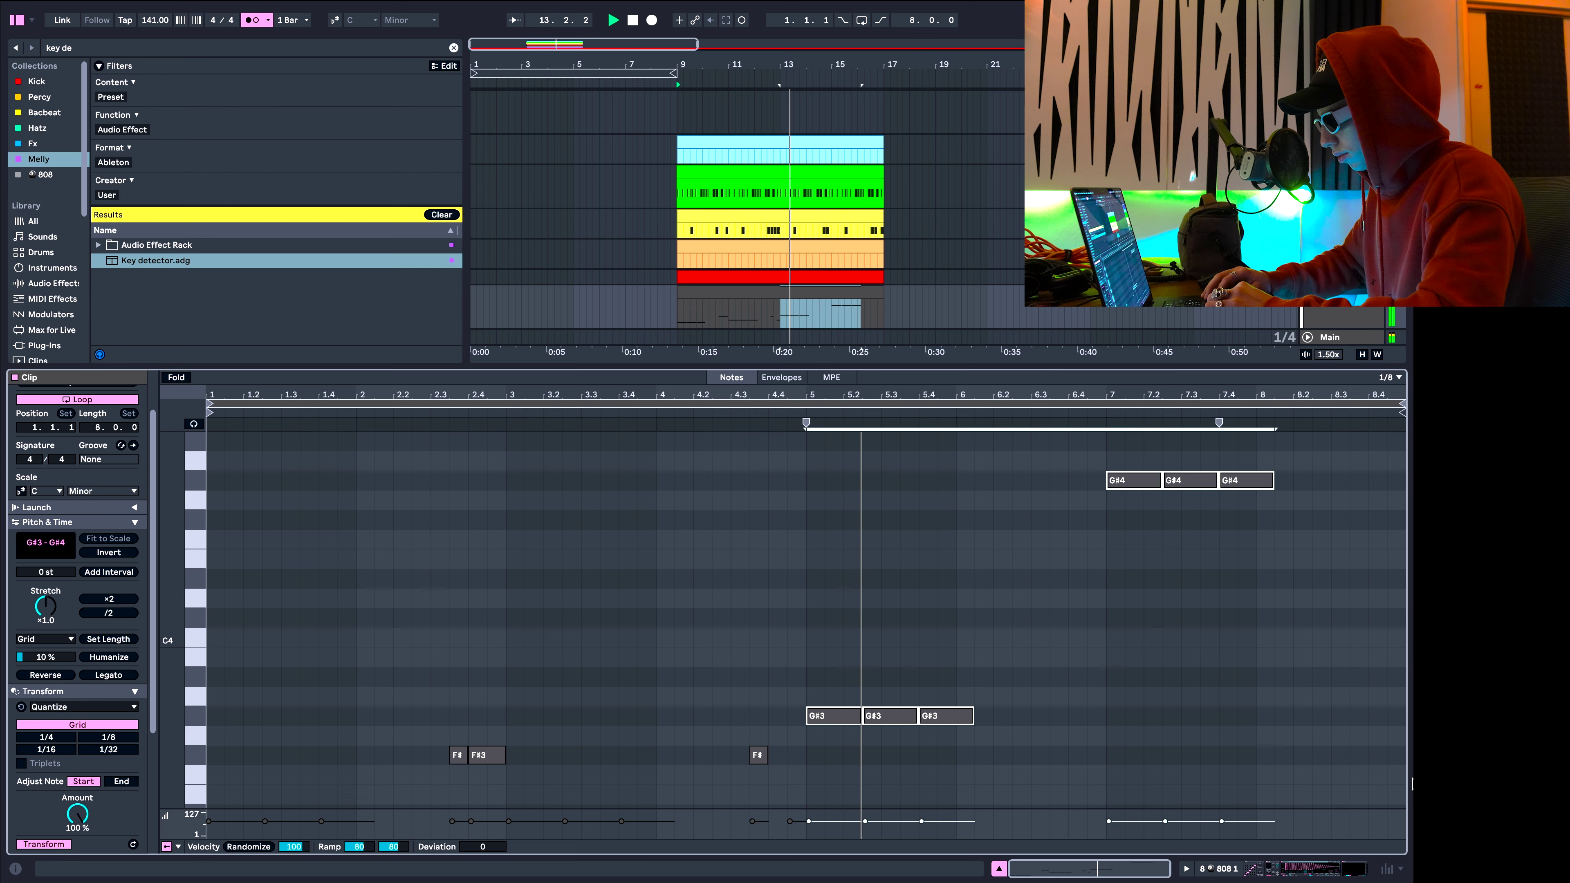
{"action": "key", "text": "shift+Down"}
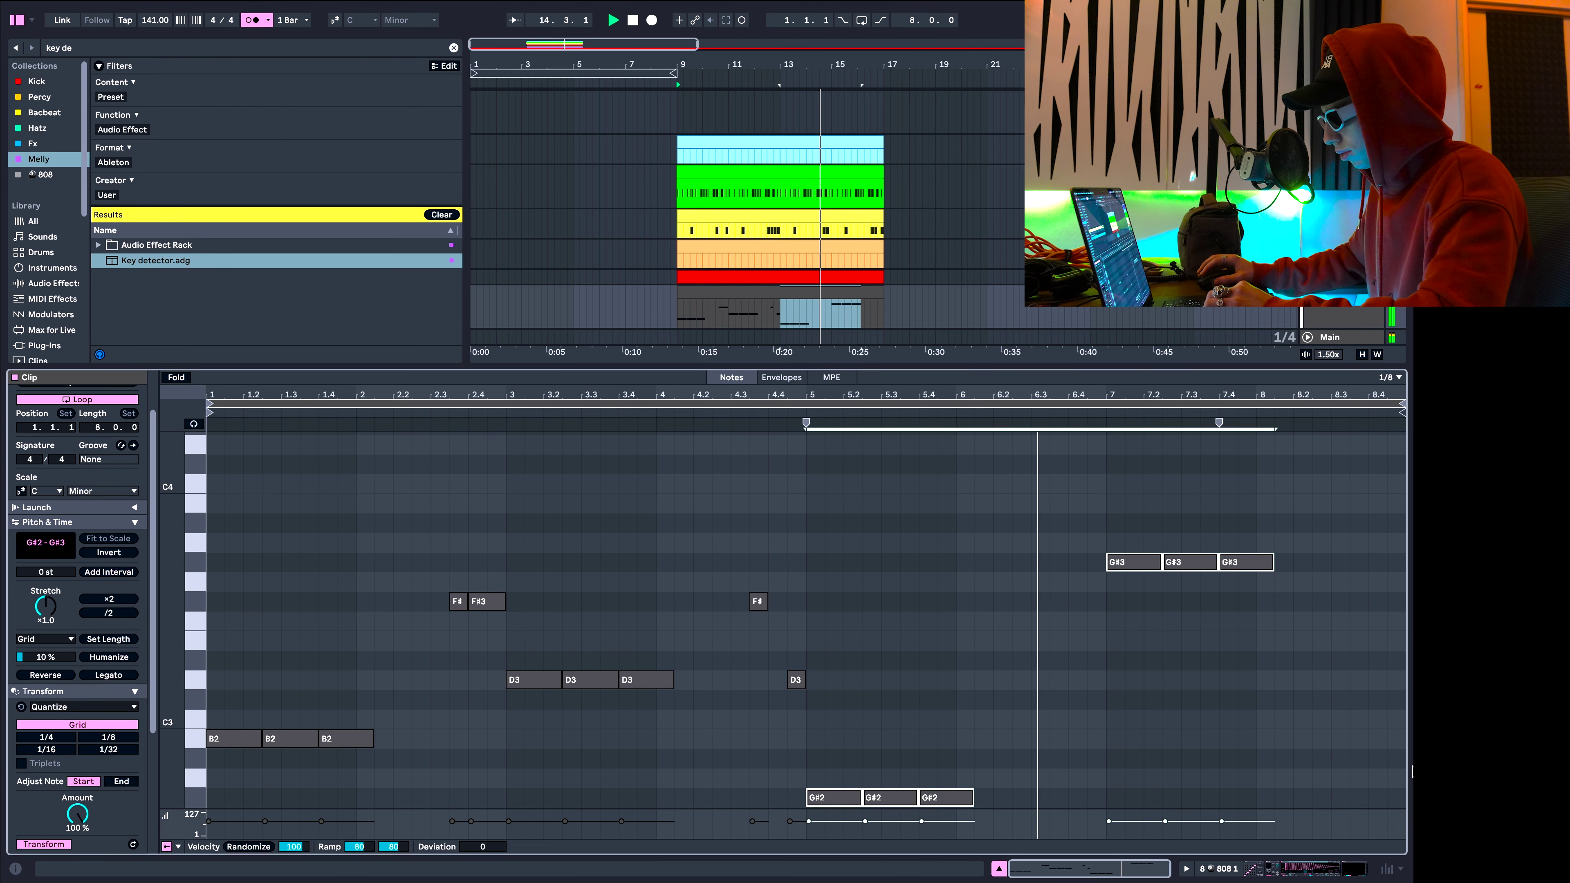
Move the three notes at bar 7 down to E3 and set the clip scale to G#/A♭ Minor.
{"action": "left_click", "coordinate": [1111, 683]}
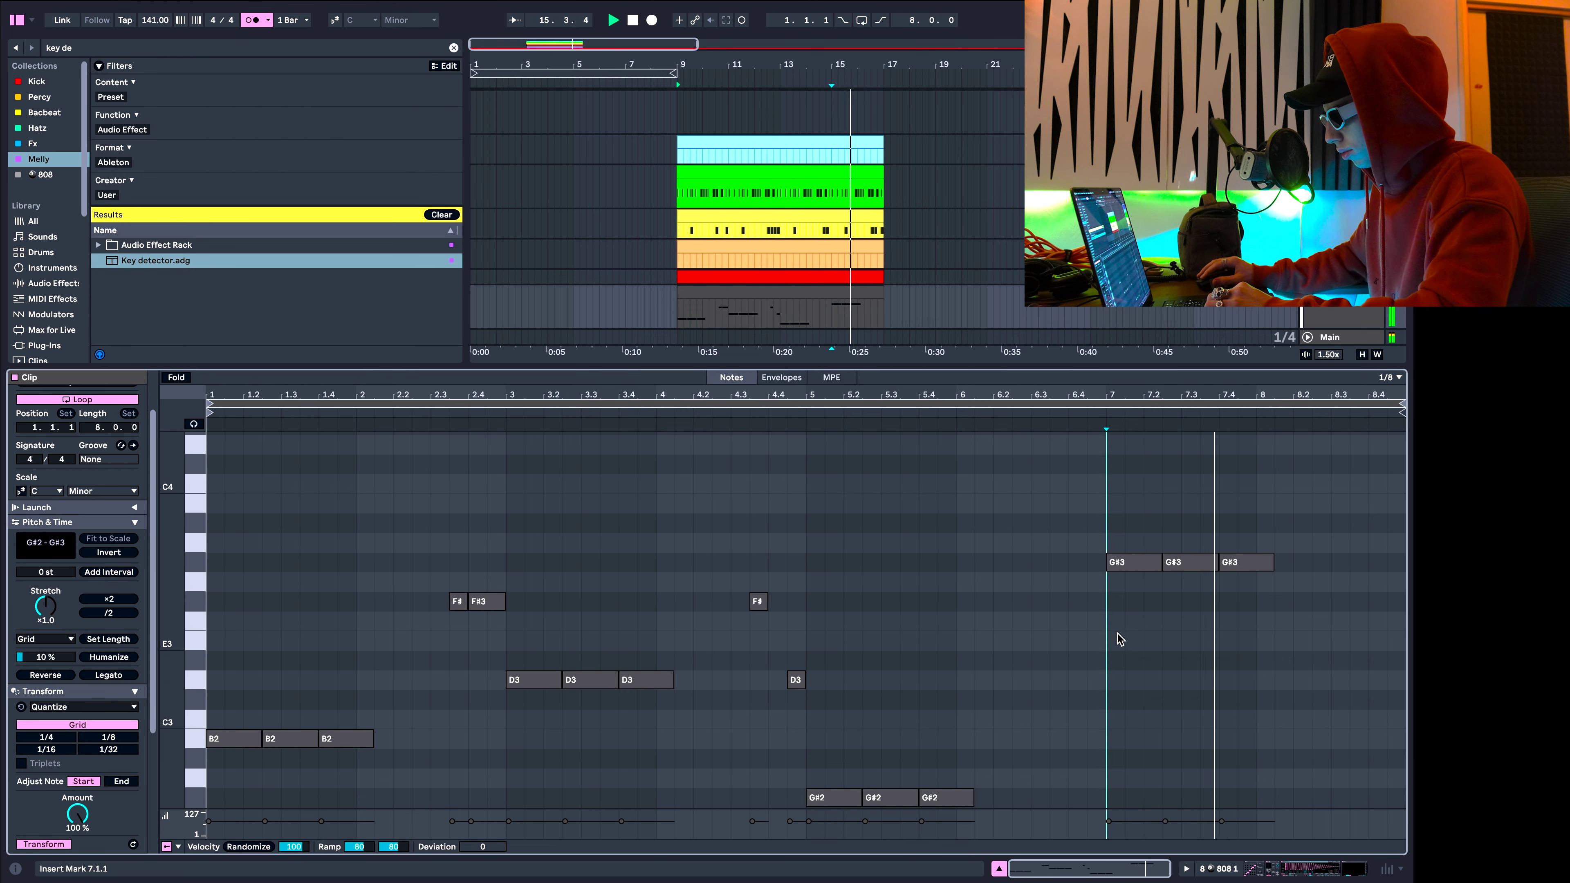
{"action": "left_click_drag", "start_coordinate": [1117, 638], "coordinate": [1326, 508]}
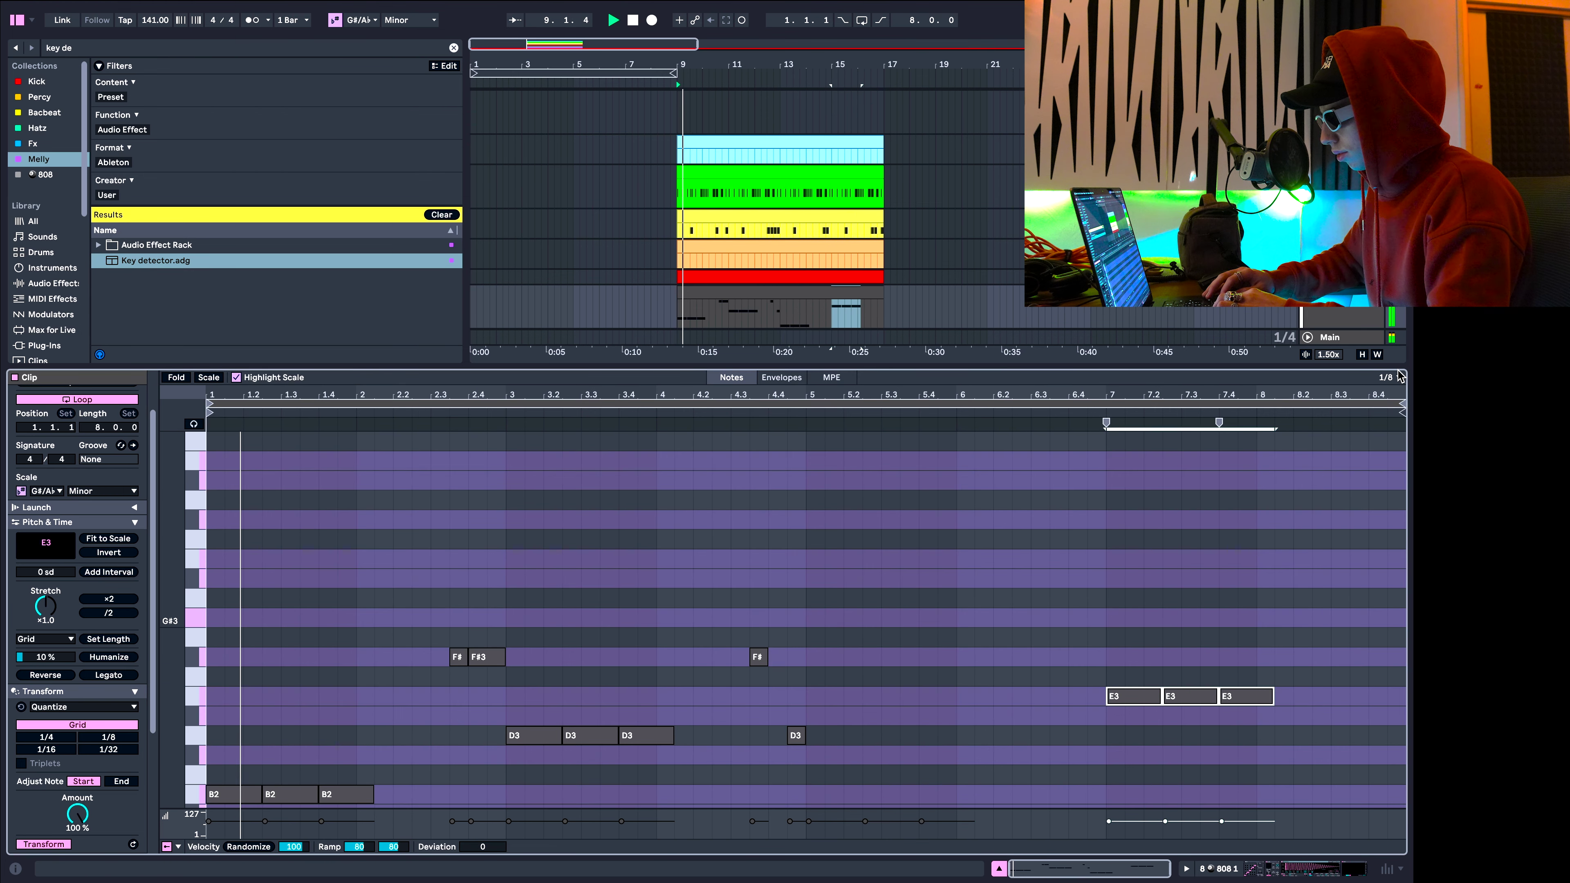
{"action": "left_click", "coordinate": [1032, 619]}
Select the 808 clip spanning bars 9 to 17 in the arrangement and set the playback loop to its length.
{"action": "scroll", "coordinate": [1032, 618], "scroll_direction": "down", "scroll_amount": 5}
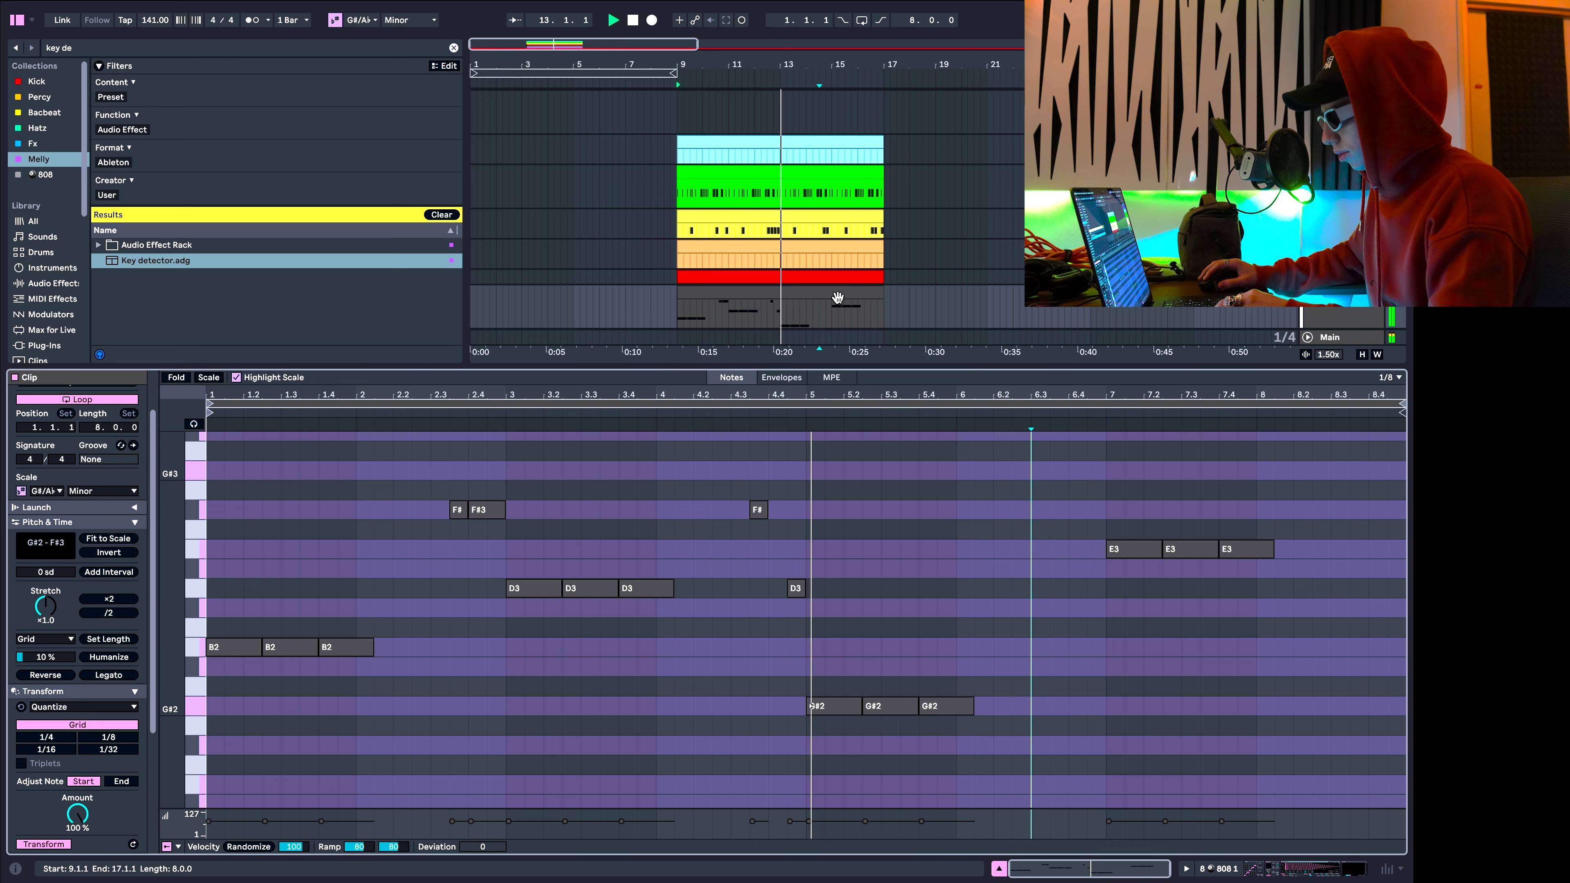
{"action": "scroll", "coordinate": [977, 541], "scroll_direction": "up", "scroll_amount": 2}
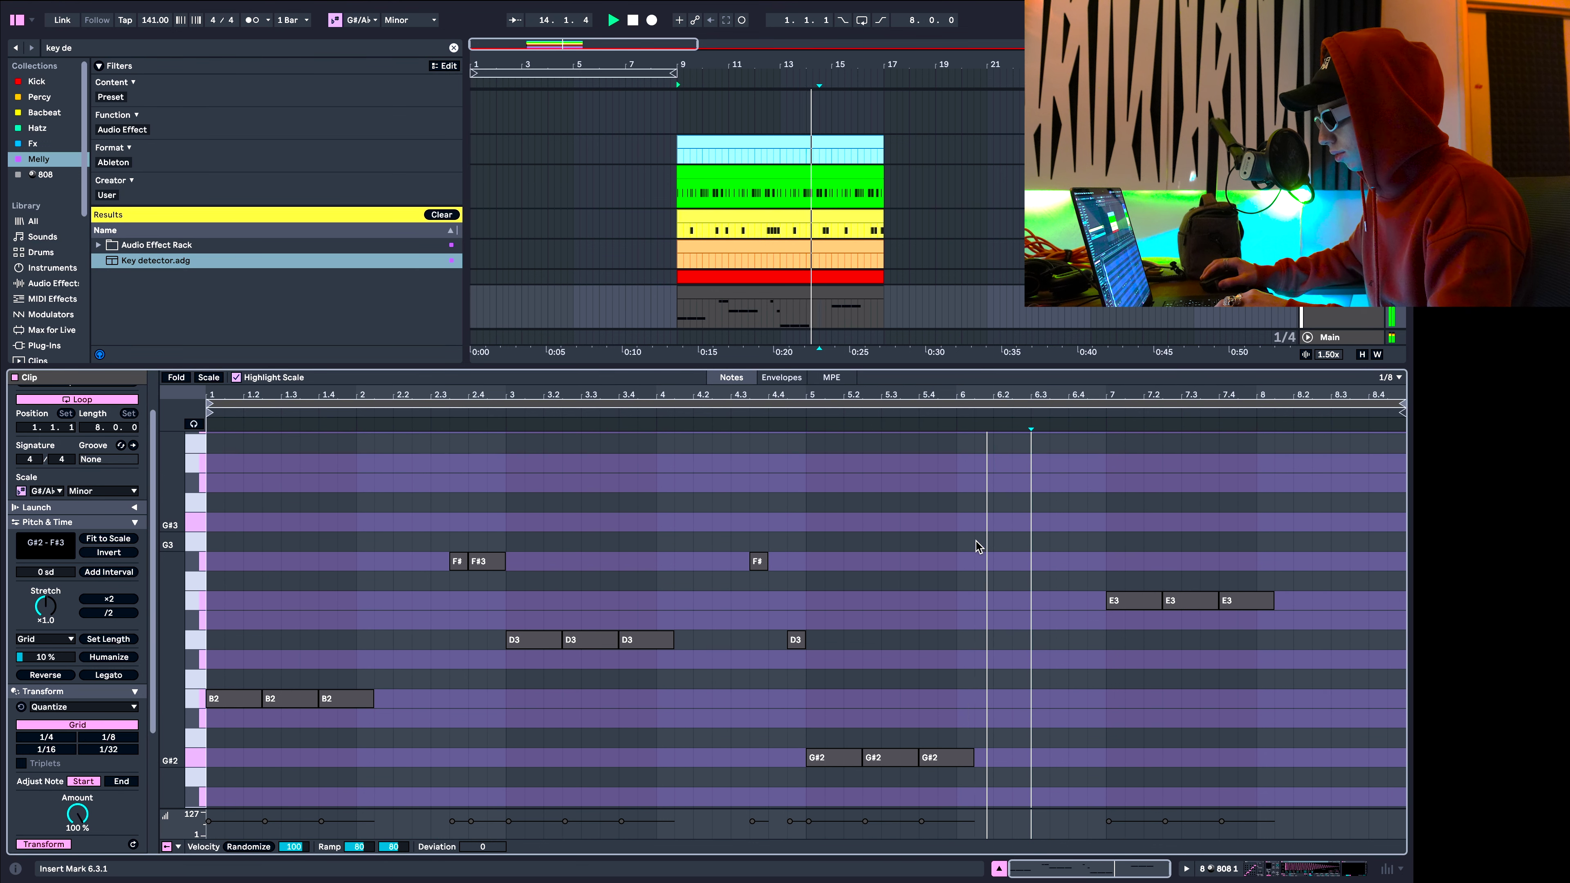
{"action": "scroll", "coordinate": [977, 541], "scroll_direction": "down", "scroll_amount": 2}
{"action": "left_click", "coordinate": [859, 292]}
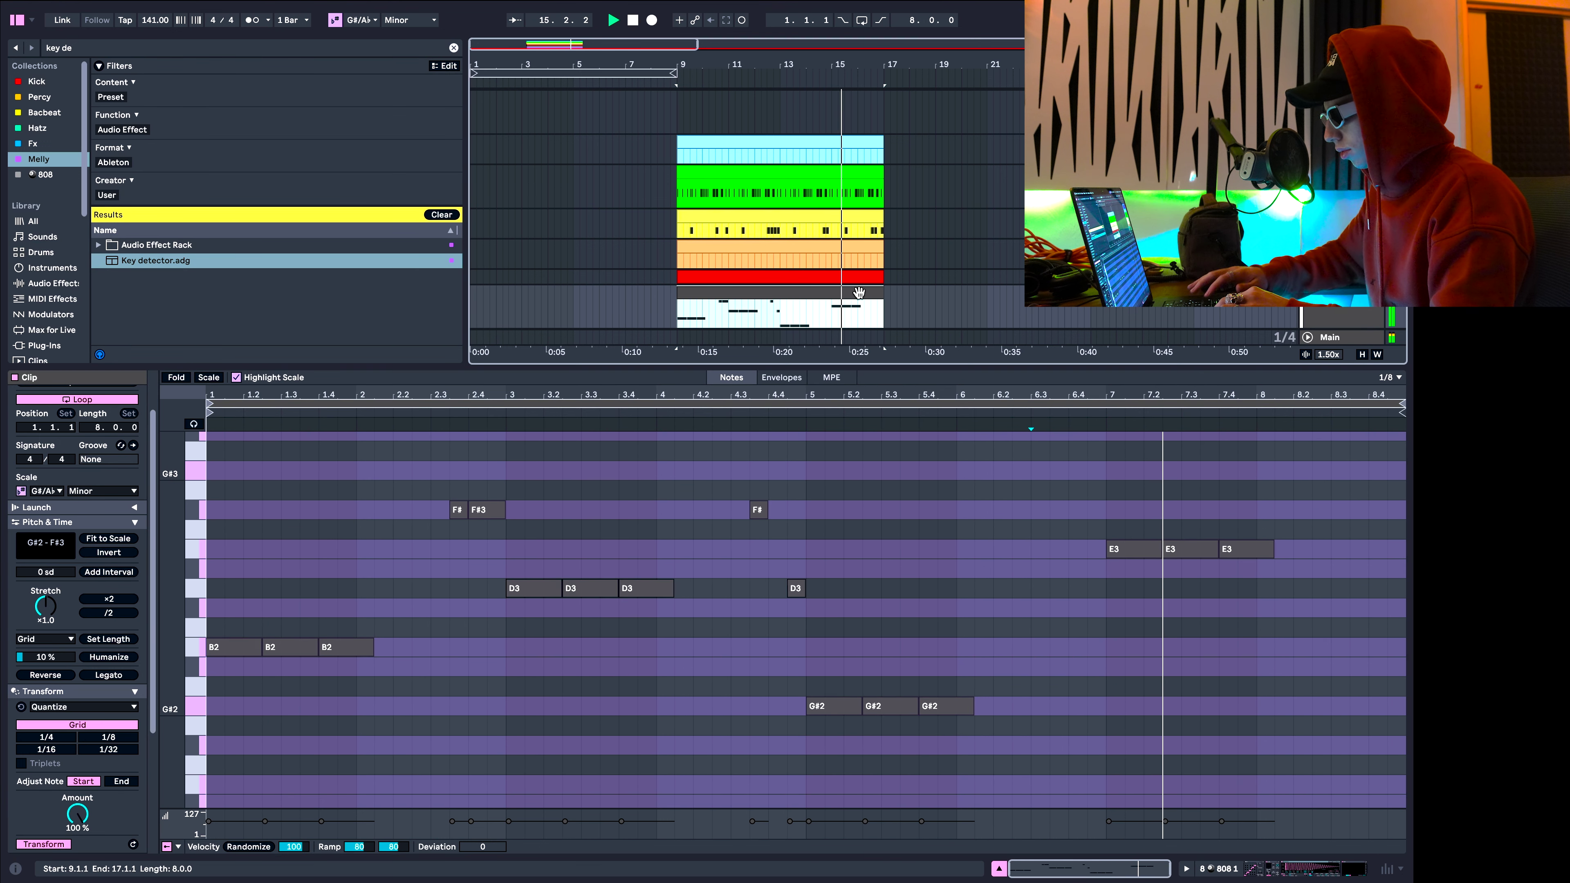
{"action": "key", "text": "ctrl+l"}
{"action": "left_click", "coordinate": [1135, 592]}
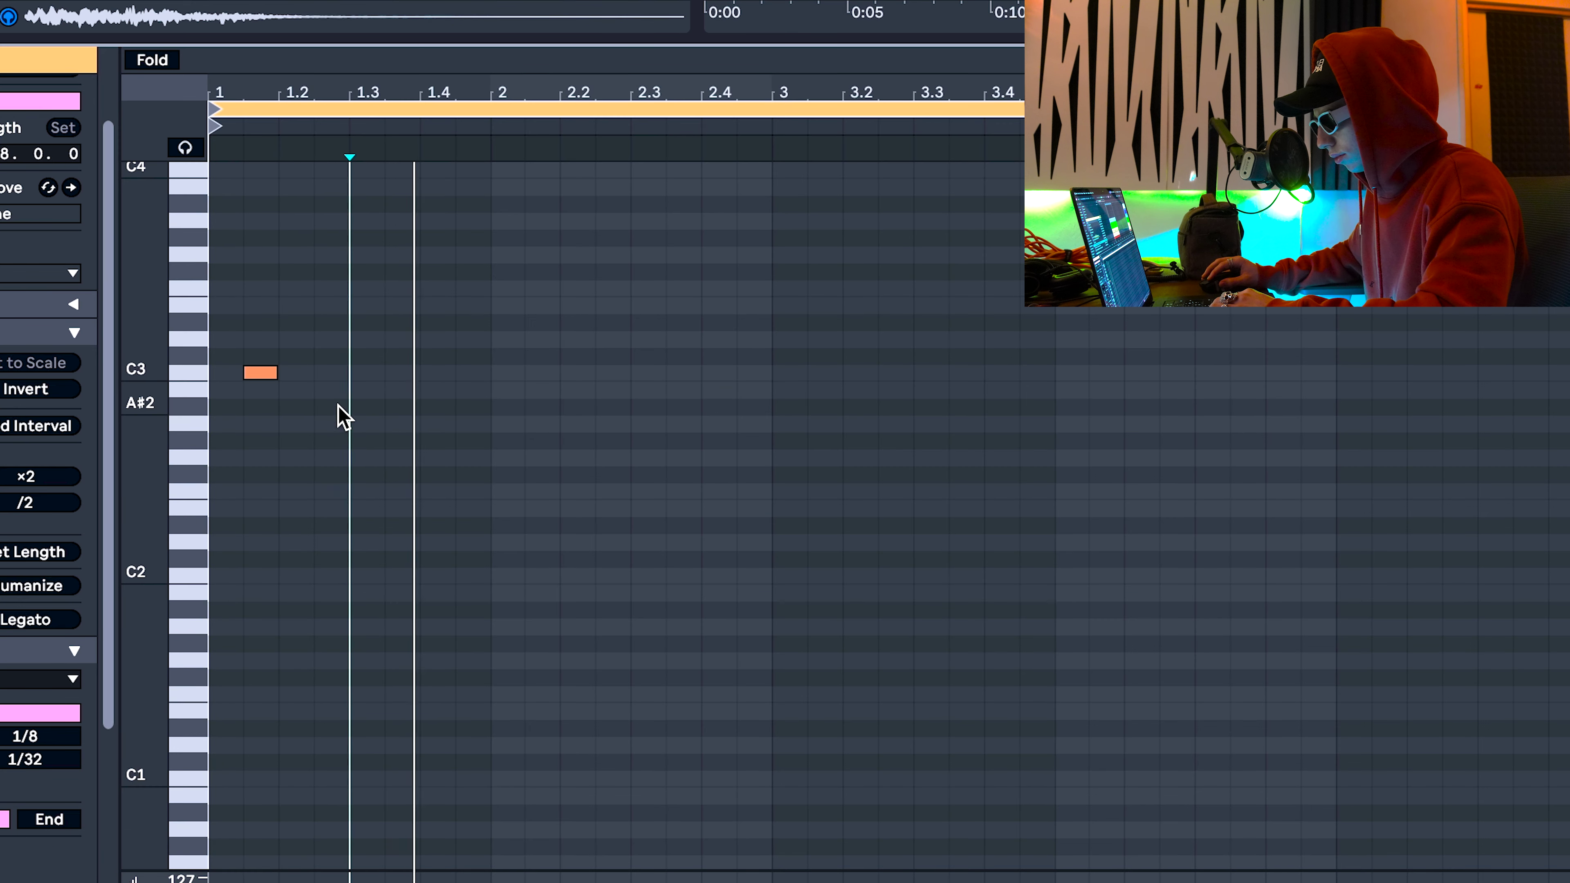
Shift the C3 note in the percussion clip to 1.2 and add a second C3 note at 1.1.3, checking with playback.
{"action": "left_click_drag", "start_coordinate": [339, 417], "coordinate": [232, 355]}
{"action": "key", "text": "Right"}
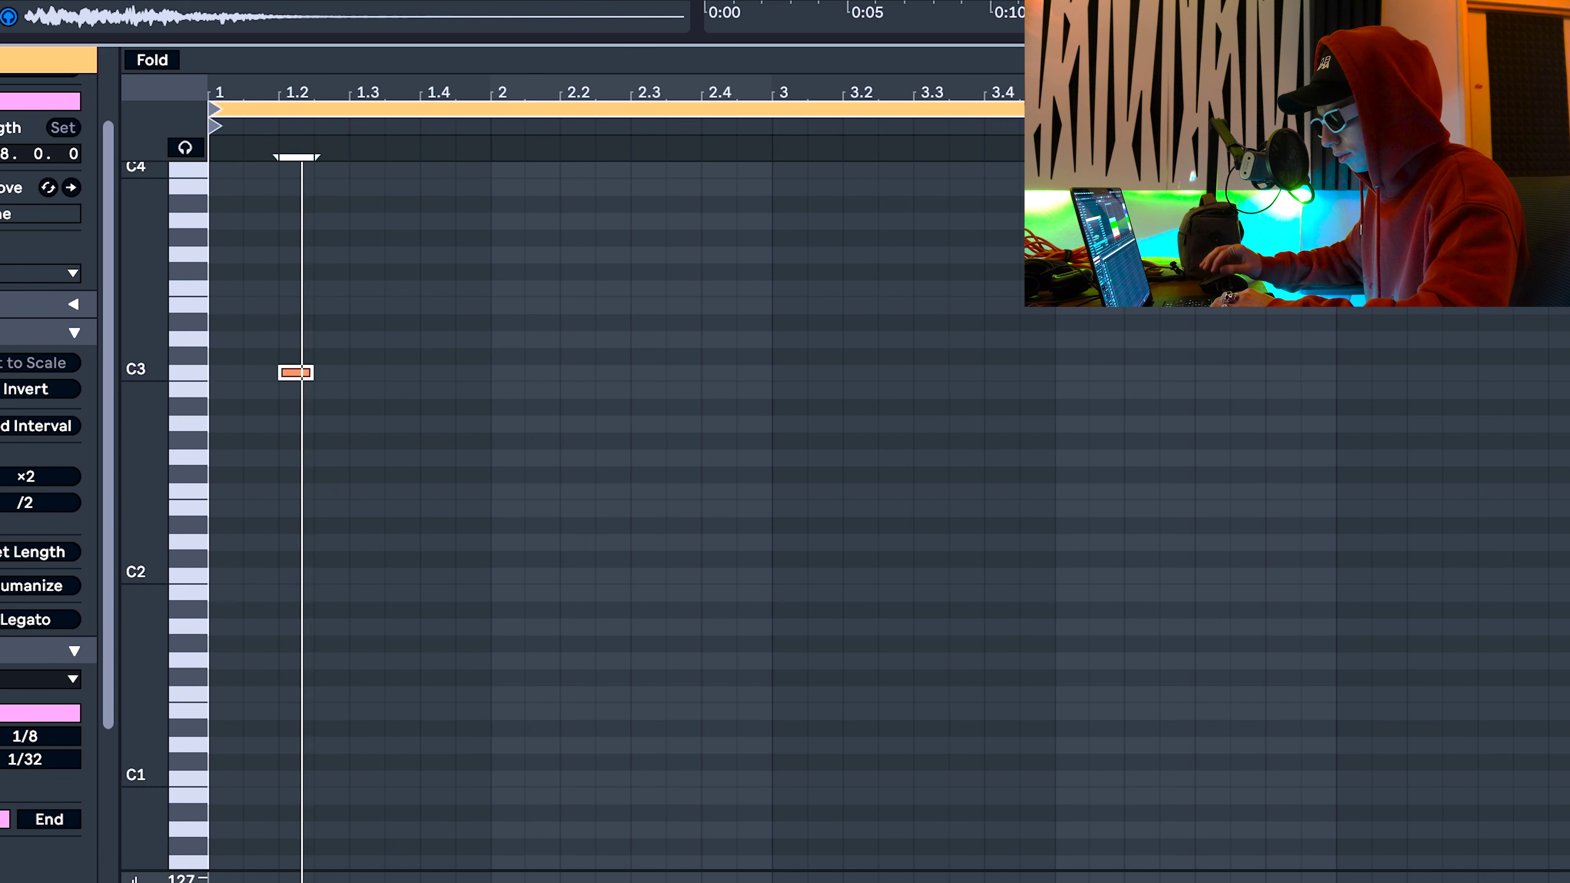
{"action": "key", "text": "space"}
{"action": "key", "text": "space"}
{"action": "double_click", "coordinate": [249, 376]}
{"action": "key", "text": "space"}
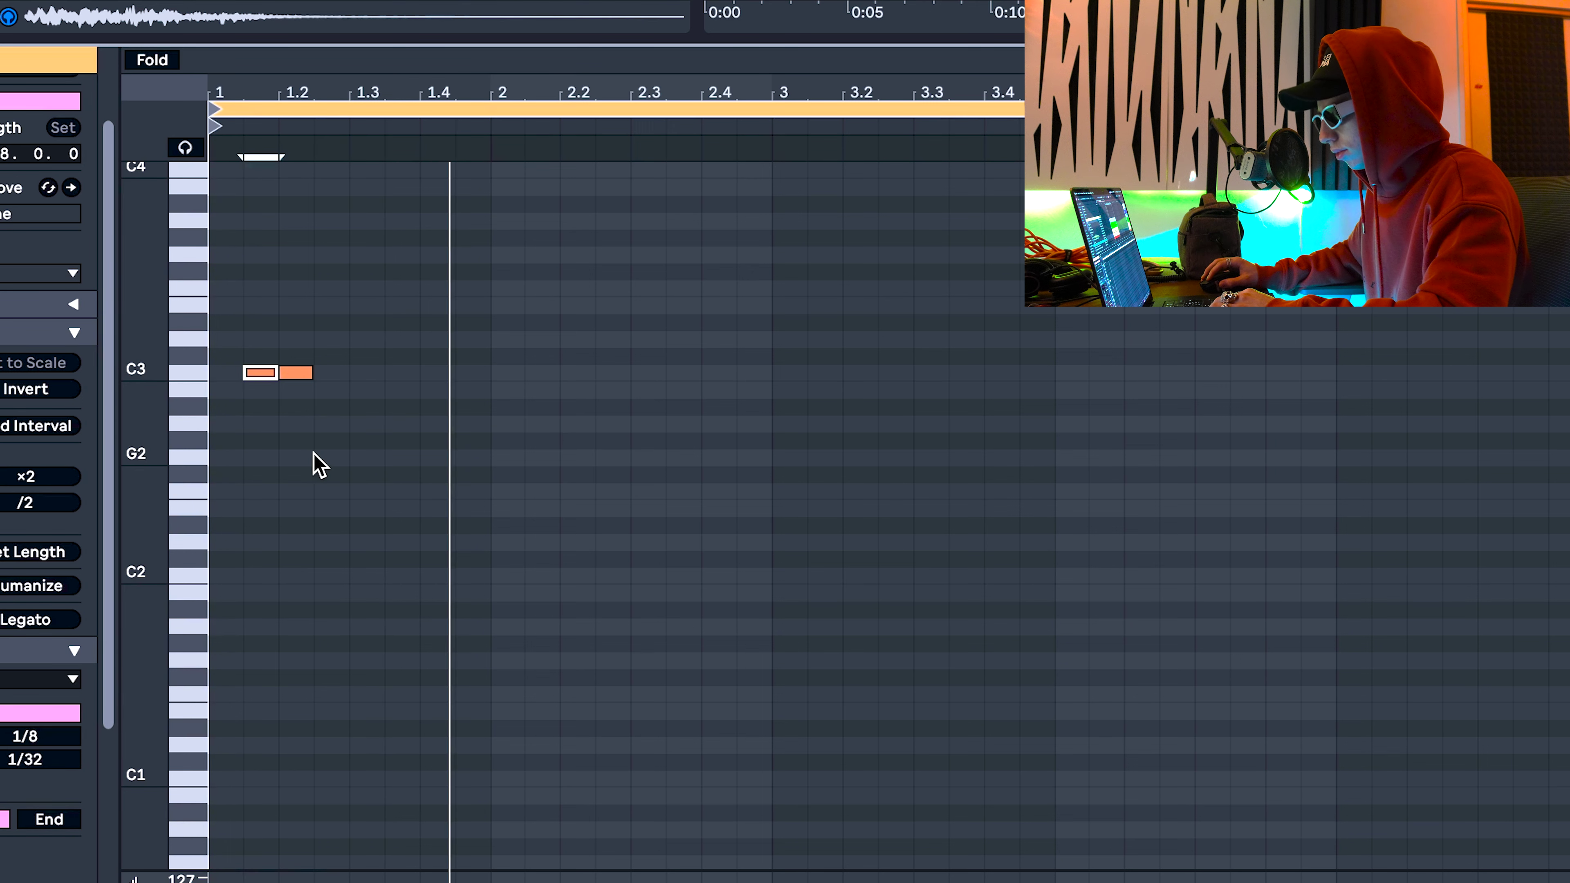
Add a C3 note at 4.2.3 in the percussion clip and duplicate the four-bar pattern into bars 5 to 8.
{"action": "double_click", "coordinate": [574, 390]}
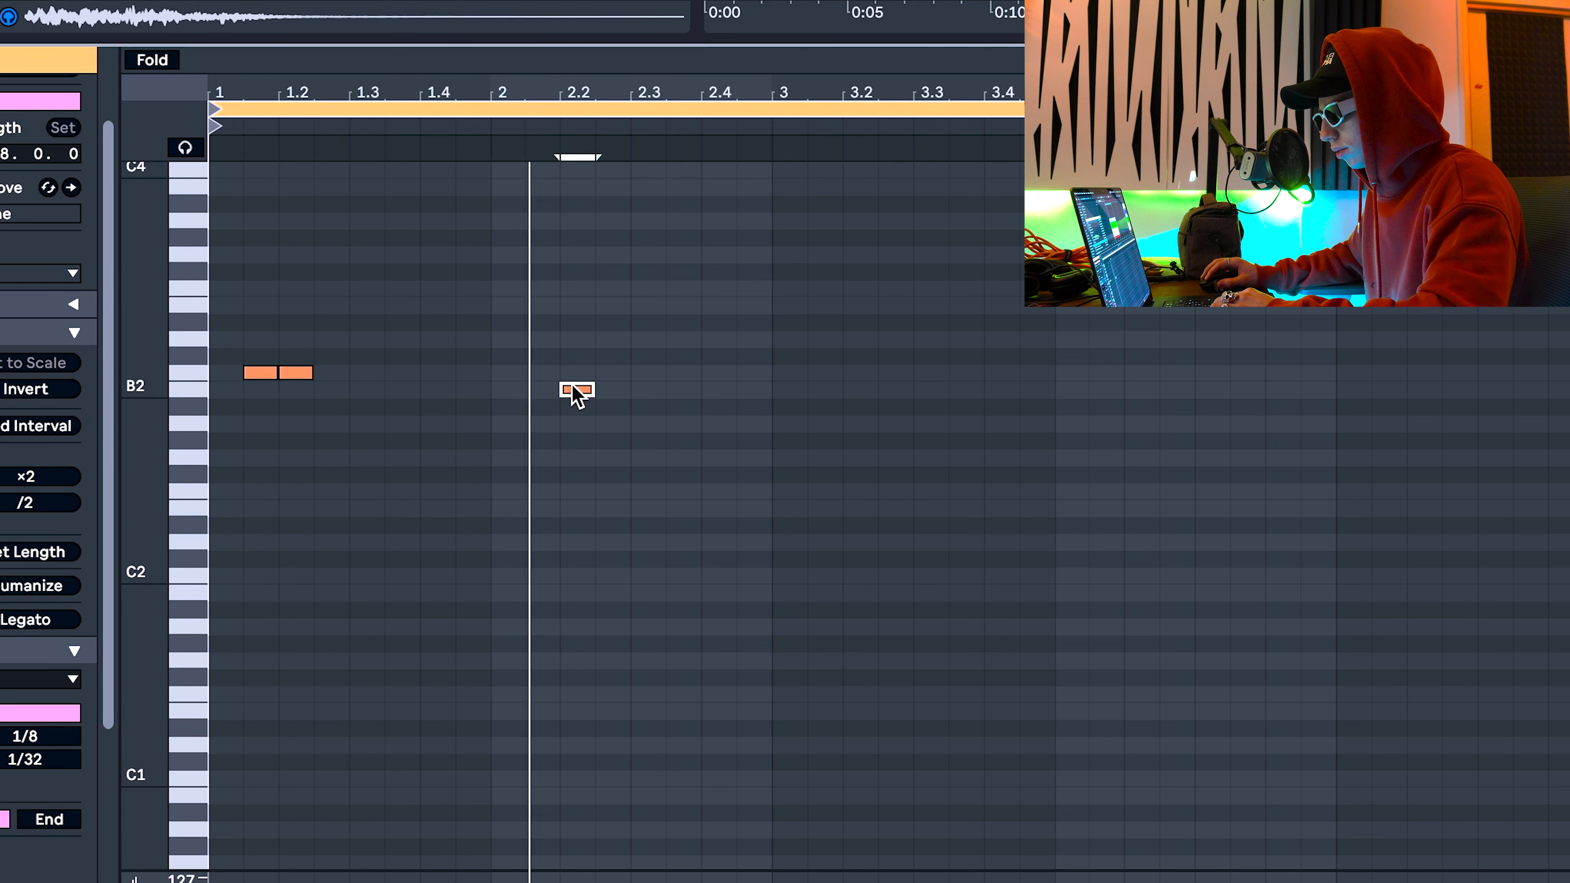
{"action": "key", "text": "Delete"}
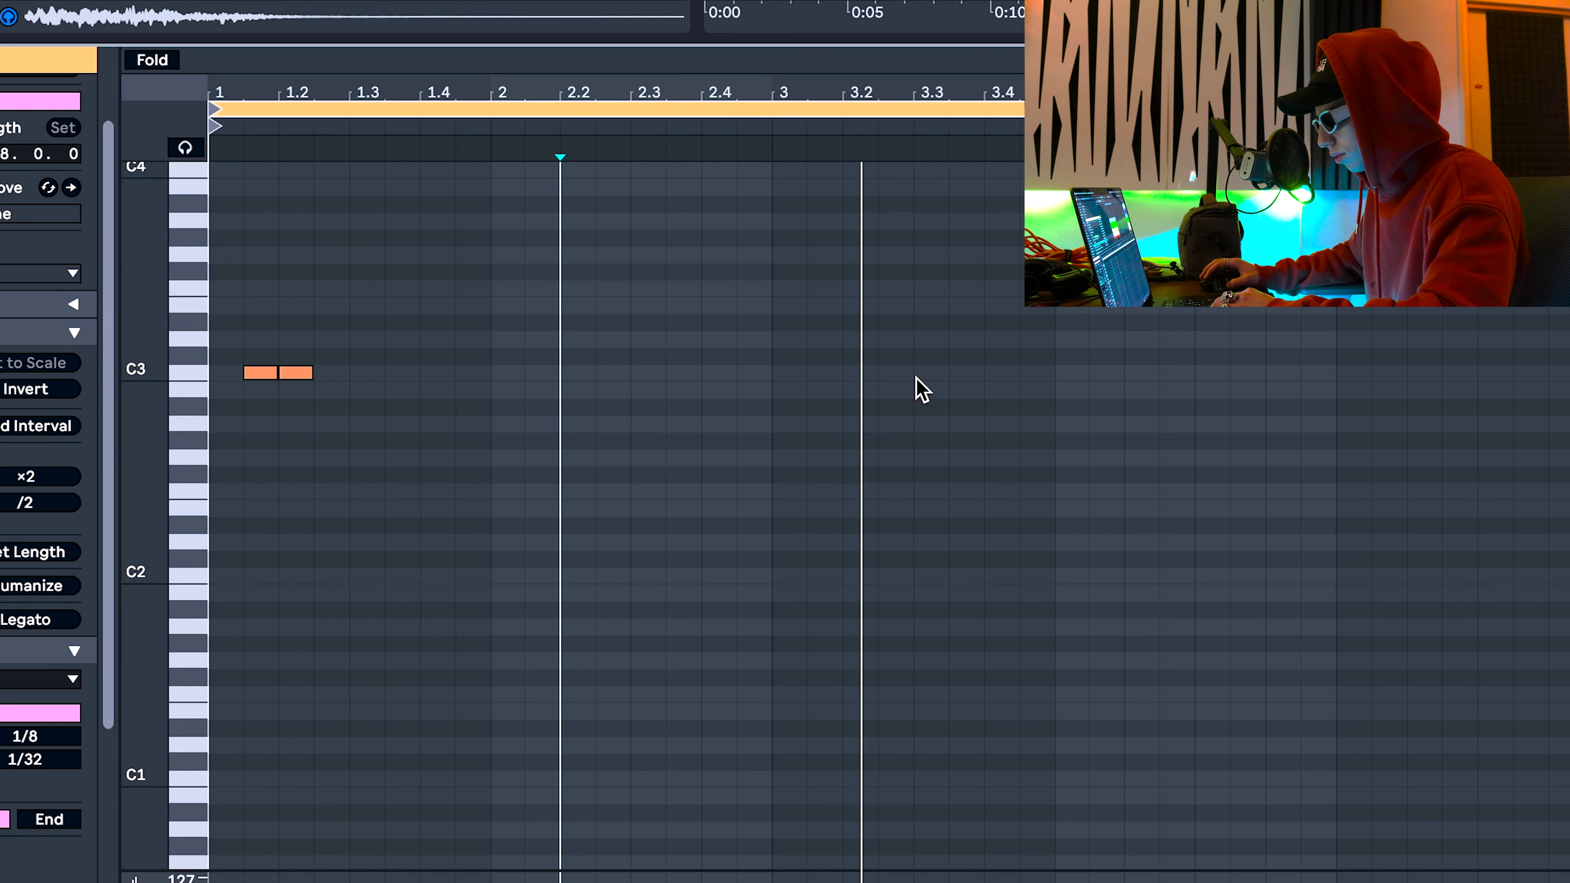
{"action": "double_click", "coordinate": [1170, 374]}
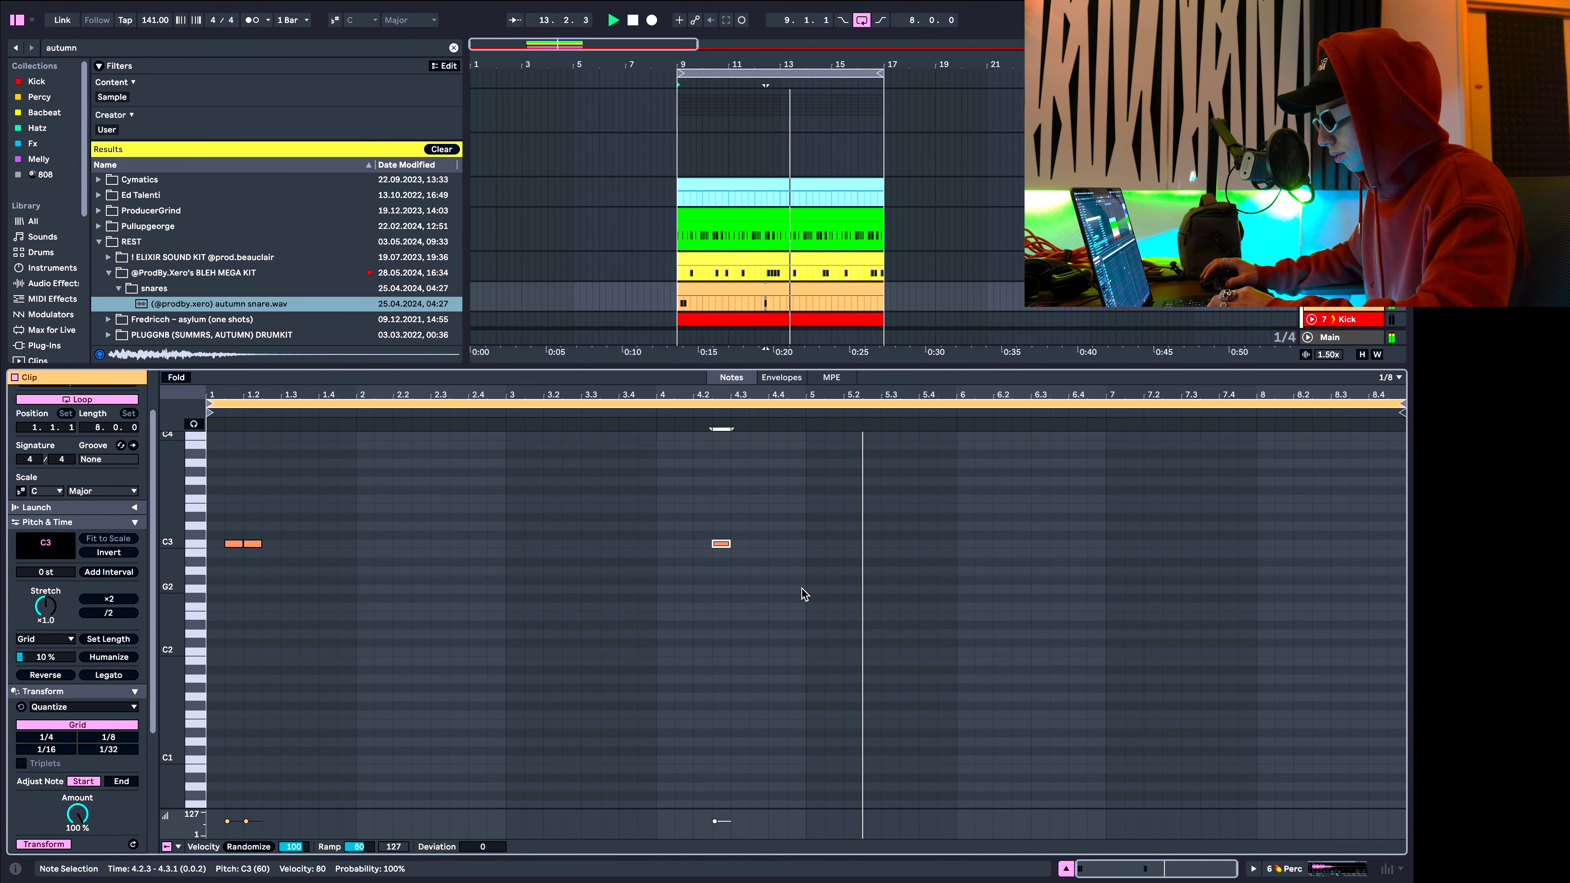
{"action": "left_click_drag", "start_coordinate": [1330, 459], "coordinate": [141, 298]}
{"action": "key", "text": "super+d"}
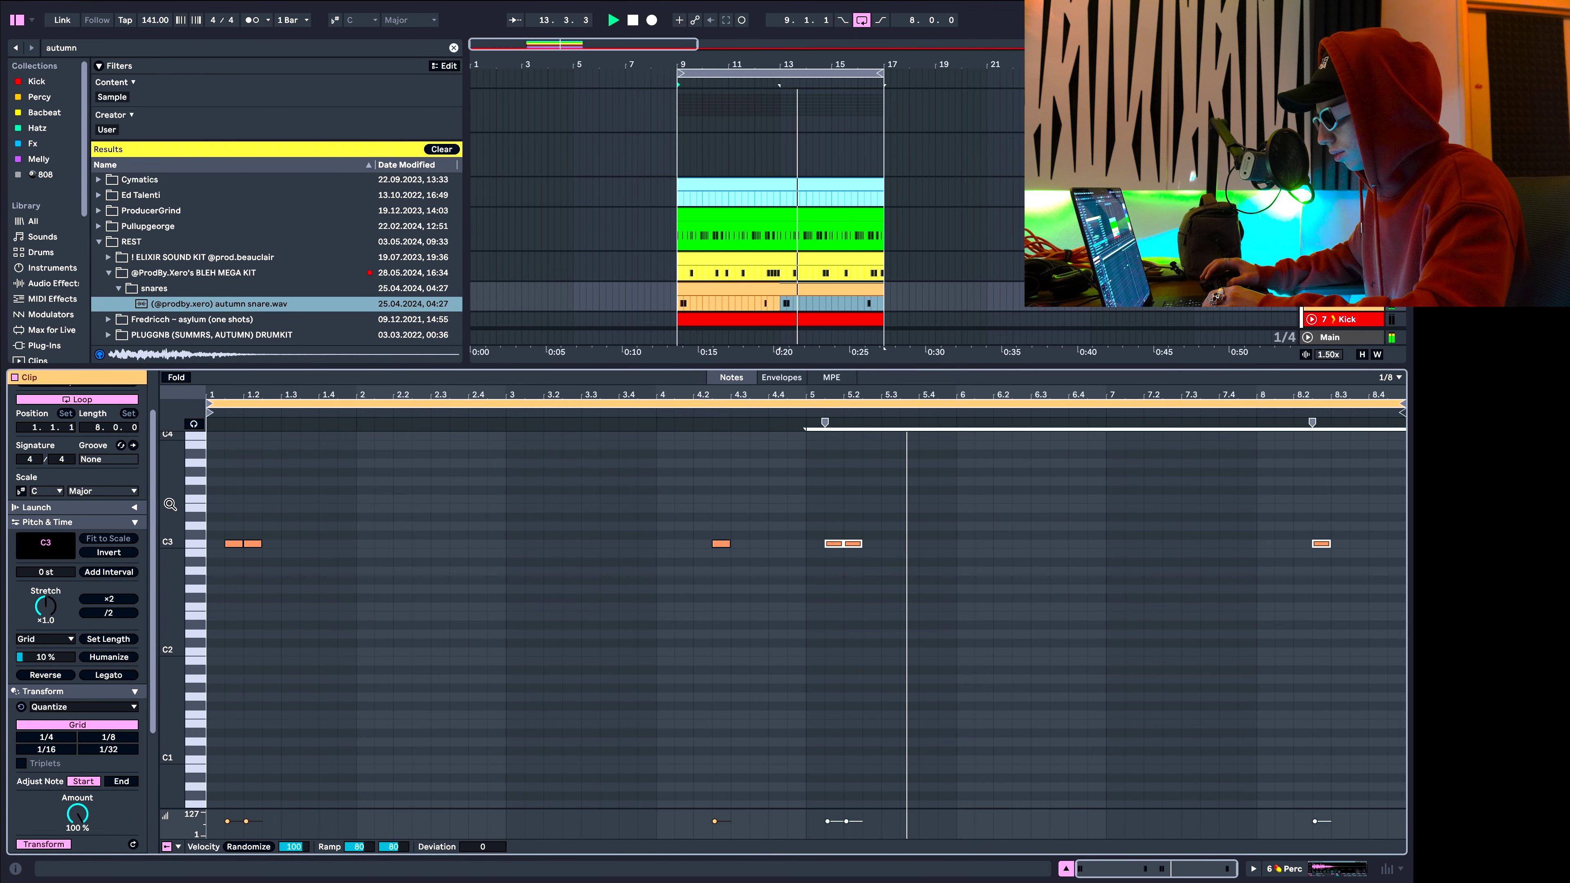
Delete the duplicated pair of C3 notes at the start of bar 5 in the percussion clip.
{"action": "left_click", "coordinate": [659, 544]}
{"action": "left_click_drag", "start_coordinate": [831, 555], "coordinate": [877, 533]}
{"action": "key", "text": "Delete"}
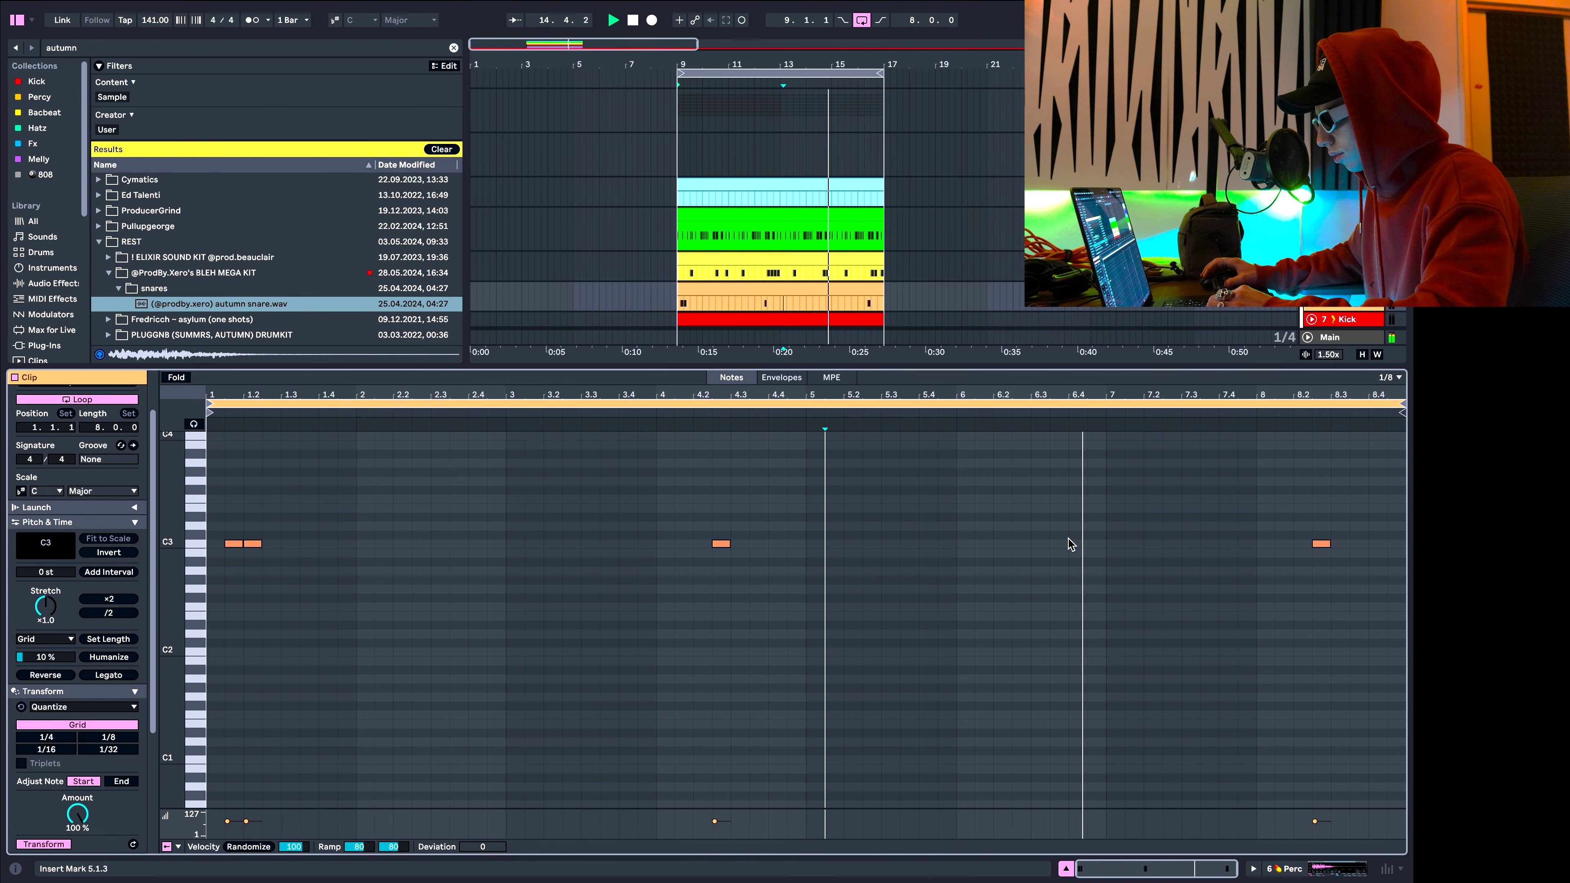
Try an extra C3 note at 6.4.3 in the percussion clip and remove it.
{"action": "double_click", "coordinate": [1093, 545]}
{"action": "left_click", "coordinate": [1013, 510]}
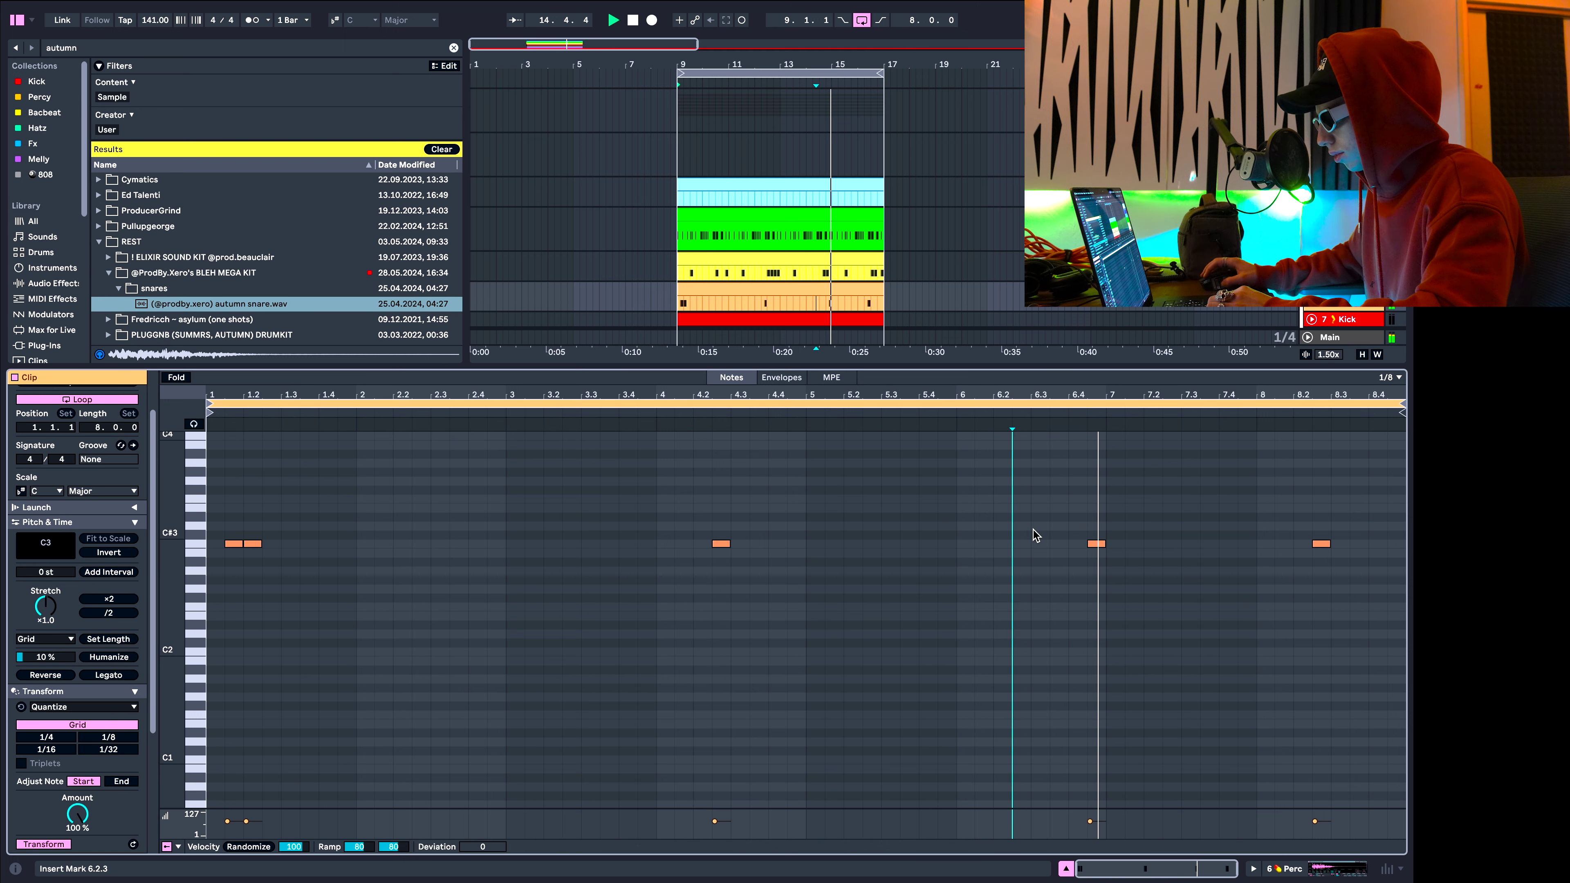
{"action": "left_click_drag", "start_coordinate": [1066, 532], "coordinate": [1156, 596]}
{"action": "key", "text": "Delete"}
Add a C3 note at 8.4 near the end of the percussion clip.
{"action": "left_click", "coordinate": [1160, 577]}
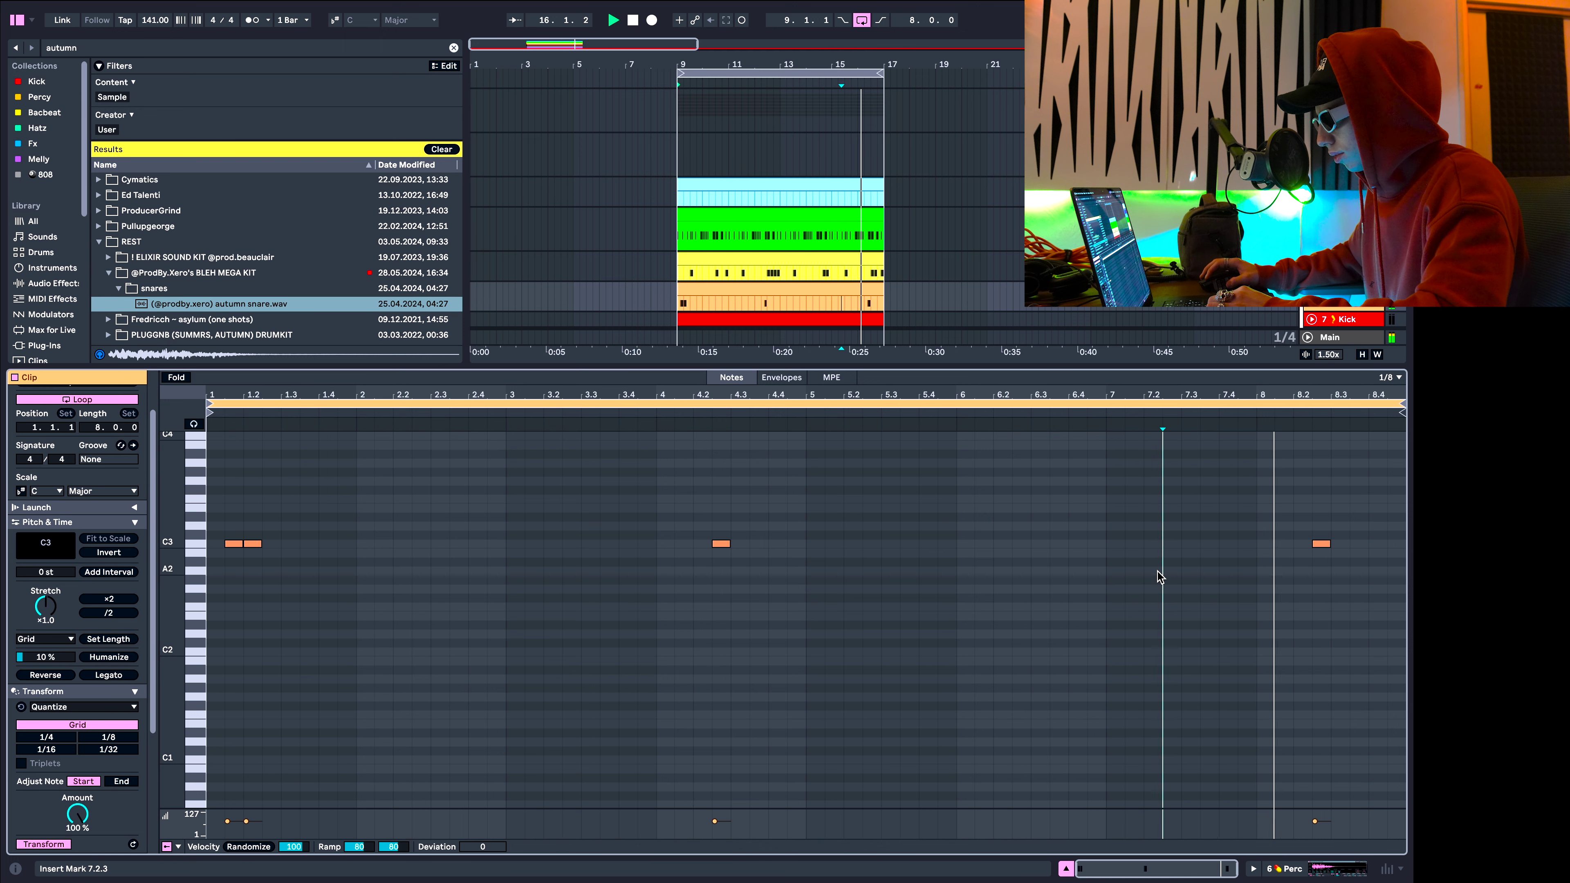
{"action": "double_click", "coordinate": [1375, 544]}
{"action": "left_click", "coordinate": [1233, 572]}
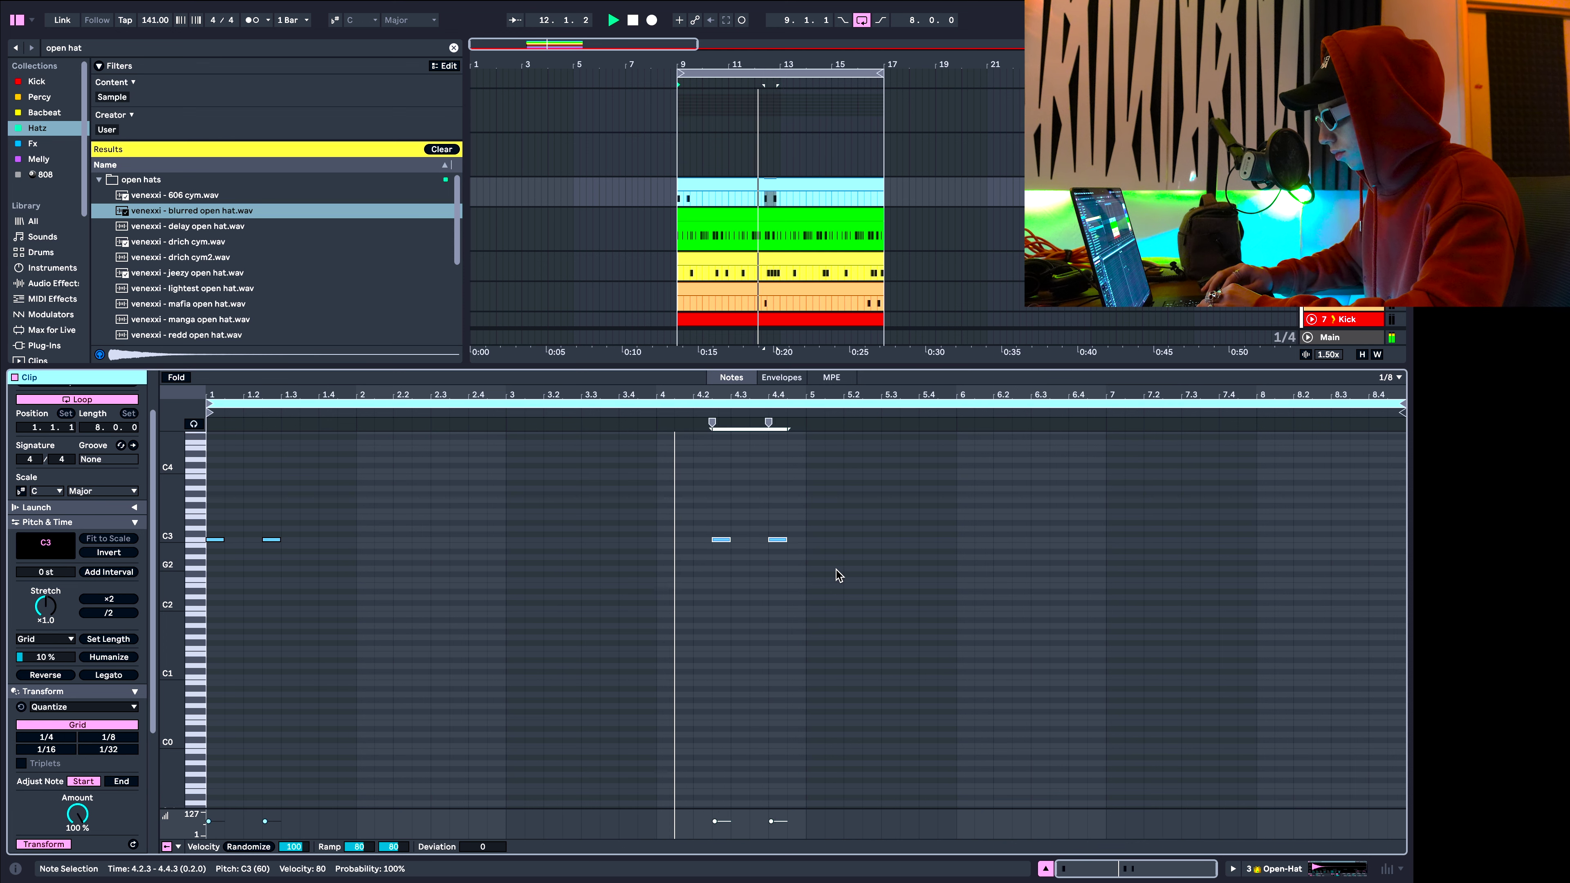
Move the two selected C3 notes in the Open-Hat clip so the pair starts at 5.1.1.
{"action": "key", "text": "Right"}
{"action": "key", "text": "Right"}
{"action": "key", "text": "Right"}
{"action": "key", "text": "Right"}
{"action": "key", "text": "Right"}
Copy the bar 5 open-hat note pair and paste it at the start of bars 3 and 7.
{"action": "key", "text": "ctrl+c"}
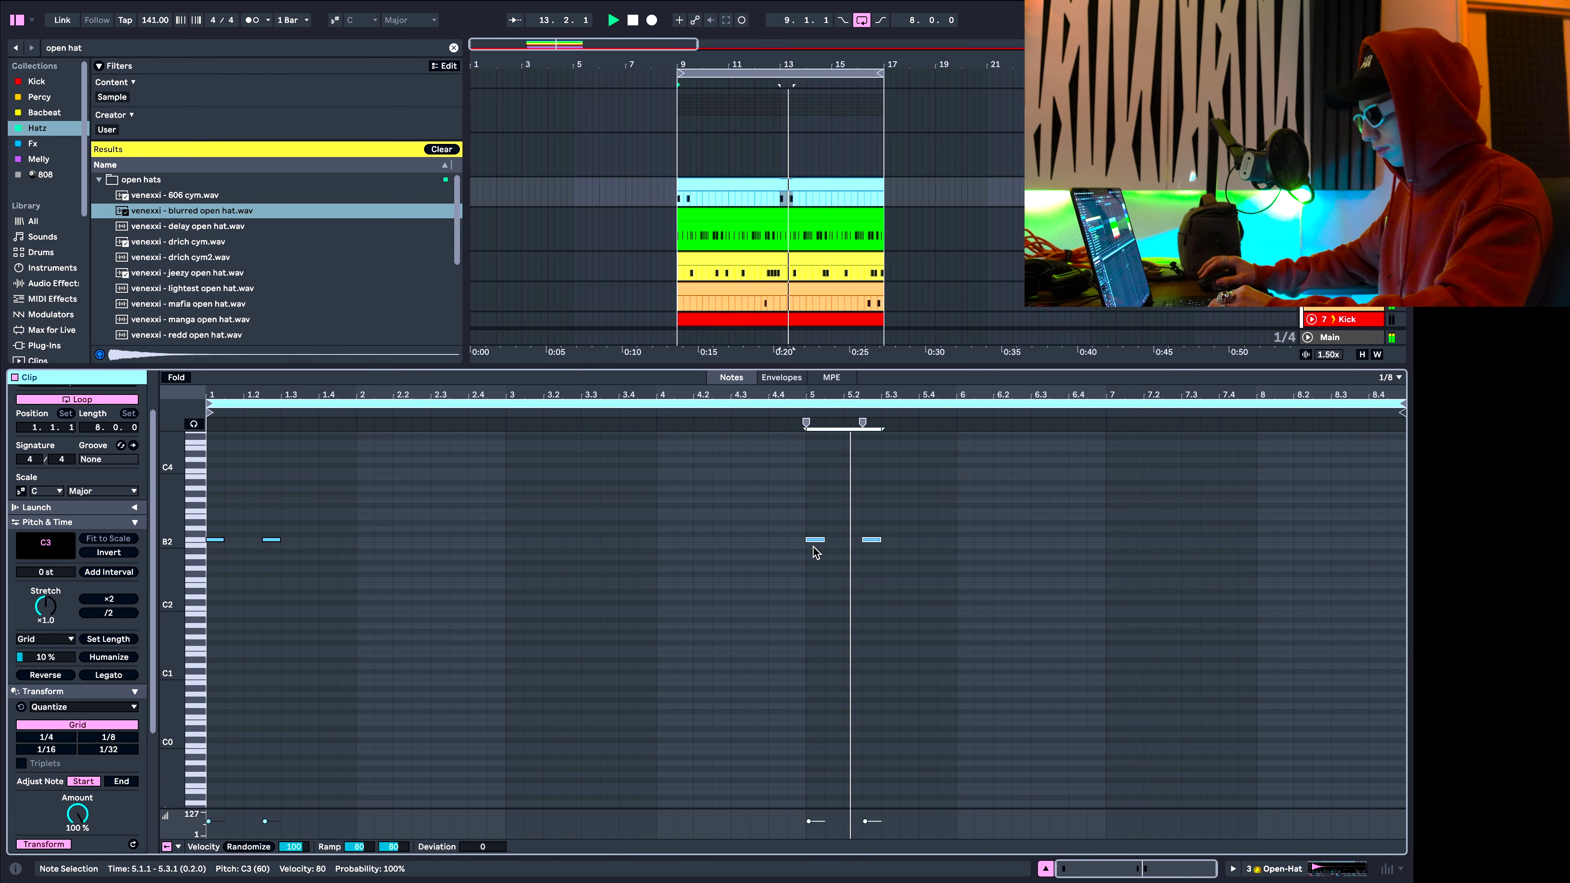
{"action": "left_click", "coordinate": [507, 532]}
{"action": "key", "text": "ctrl+v"}
{"action": "left_click", "coordinate": [525, 531]}
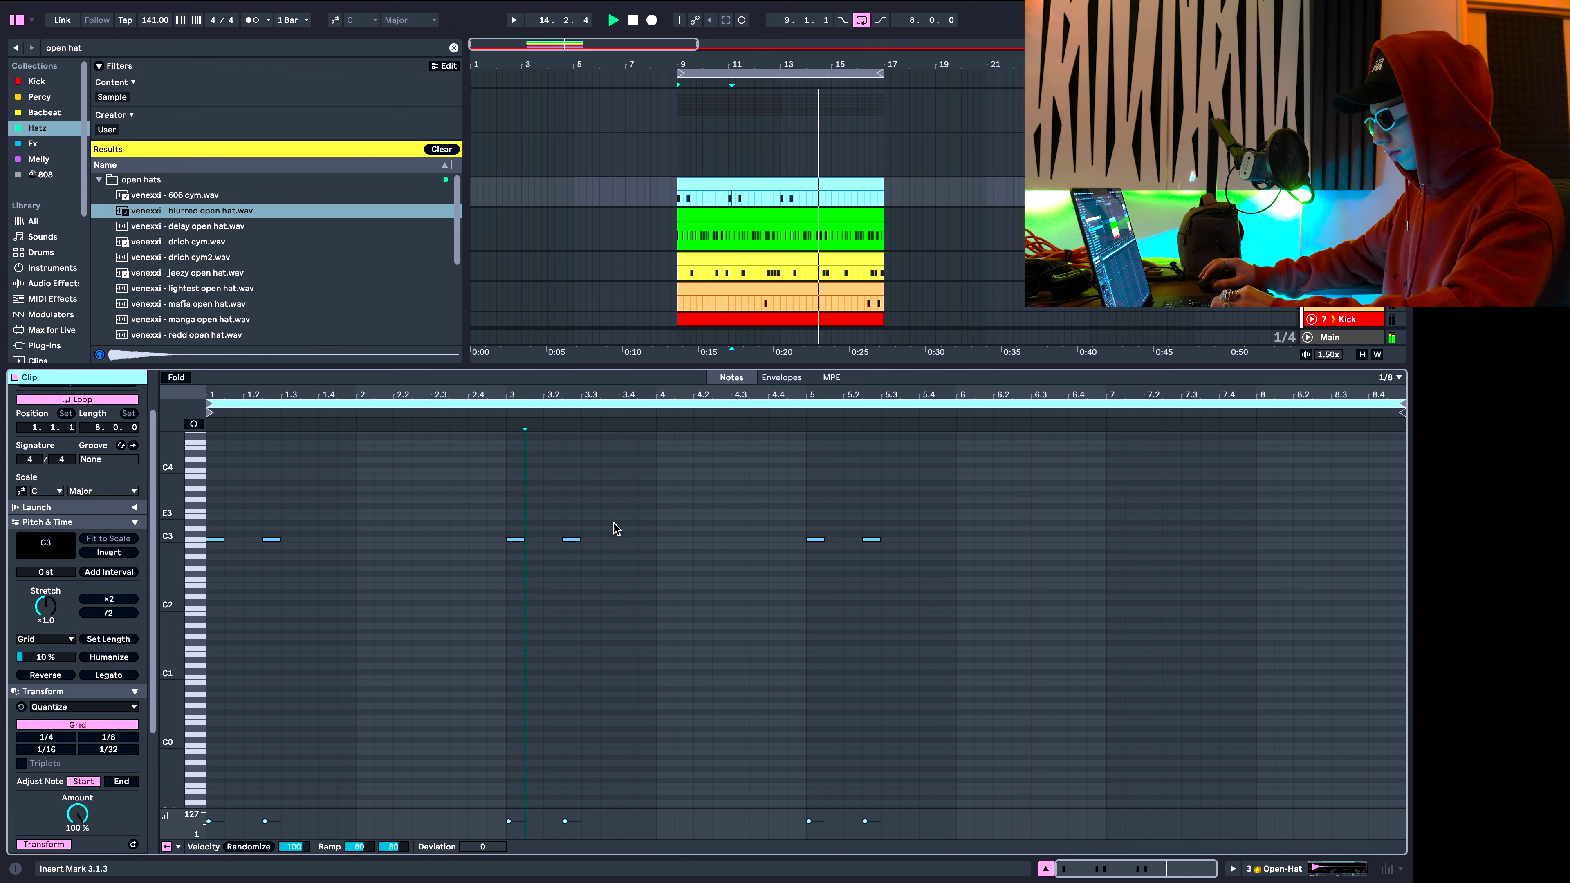
{"action": "left_click", "coordinate": [1124, 527]}
{"action": "left_click", "coordinate": [1106, 527]}
{"action": "key", "text": "ctrl+v"}
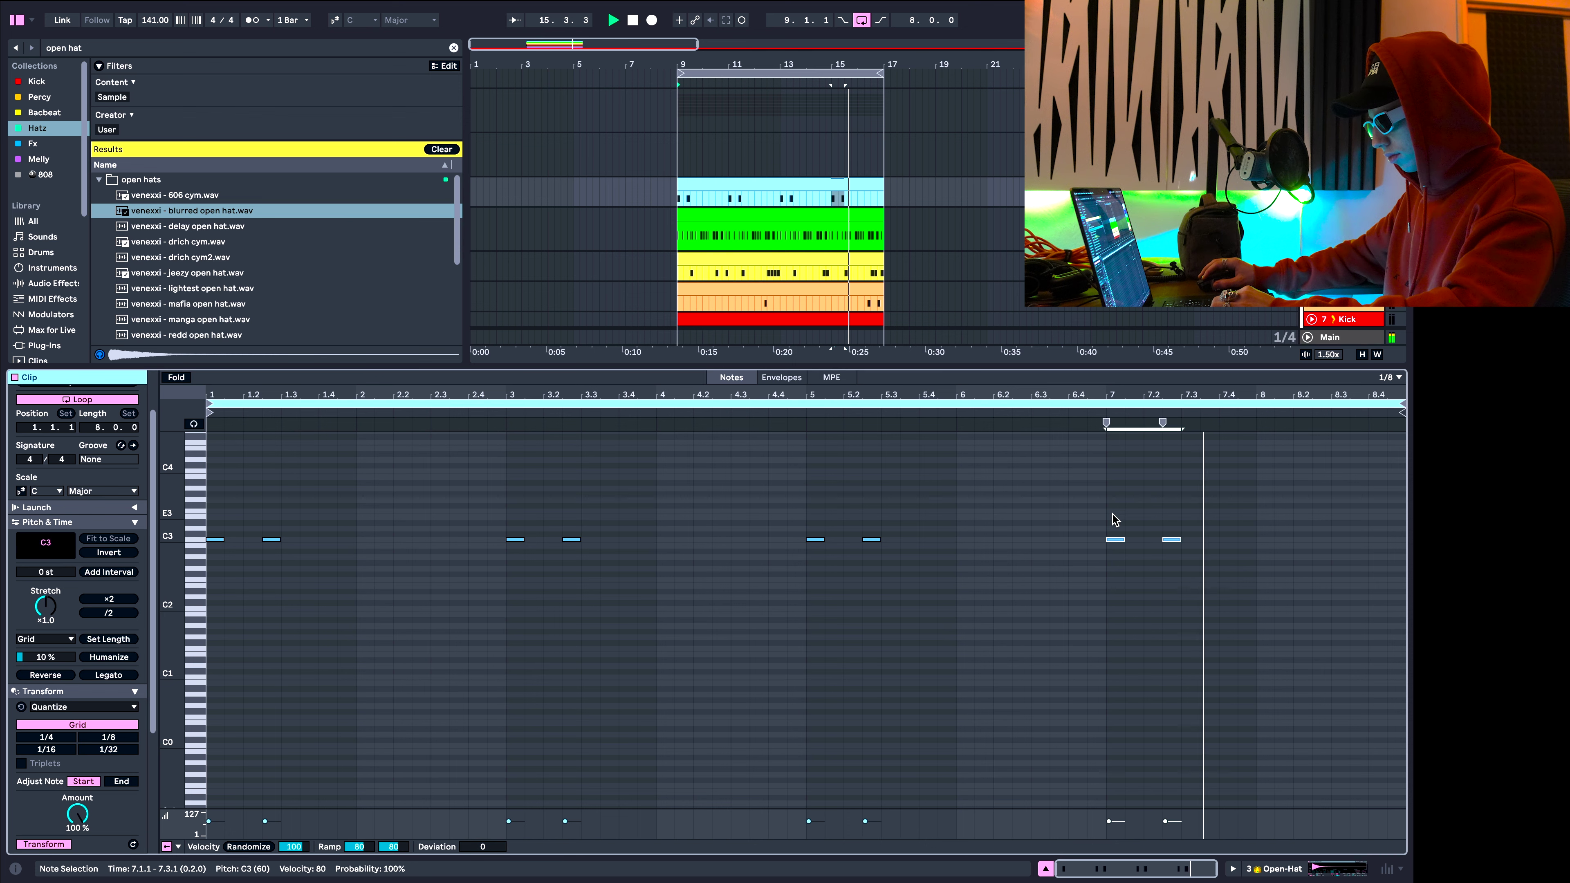
Try lengthening the A3 note in the Arcade clip by two grid steps, and shorten it by the same amount.
{"action": "scroll", "coordinate": [855, 244], "scroll_direction": "down", "scroll_amount": 2}
{"action": "scroll", "coordinate": [854, 240], "scroll_direction": "down", "scroll_amount": 2}
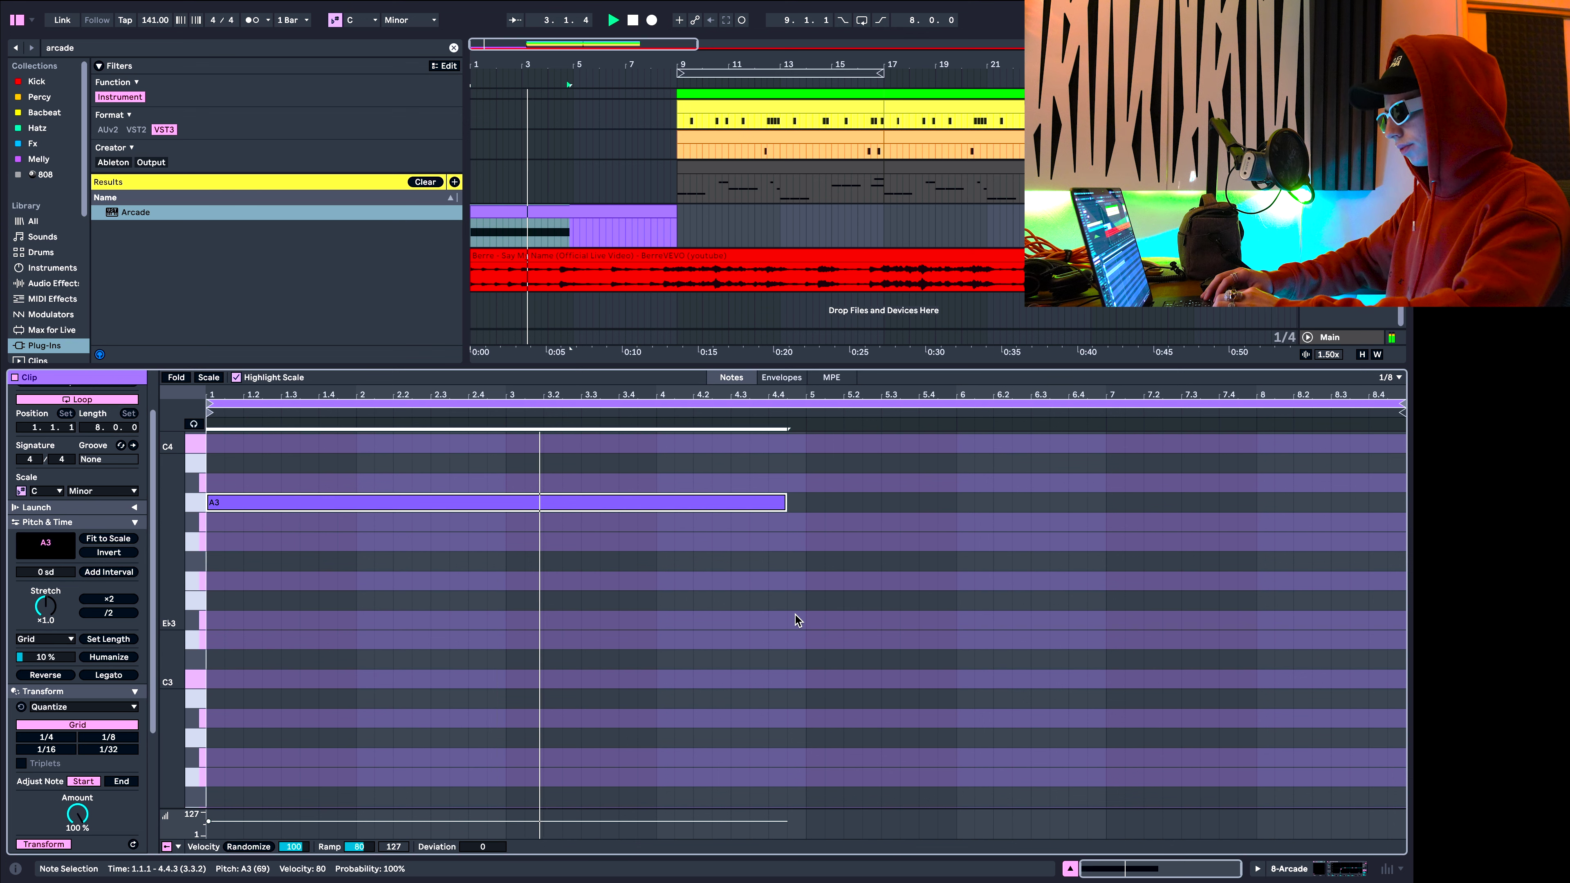
{"action": "key", "text": "shift+Right"}
{"action": "key", "text": "shift+Right"}
{"action": "key", "text": "shift+Left"}
{"action": "key", "text": "shift+Left"}
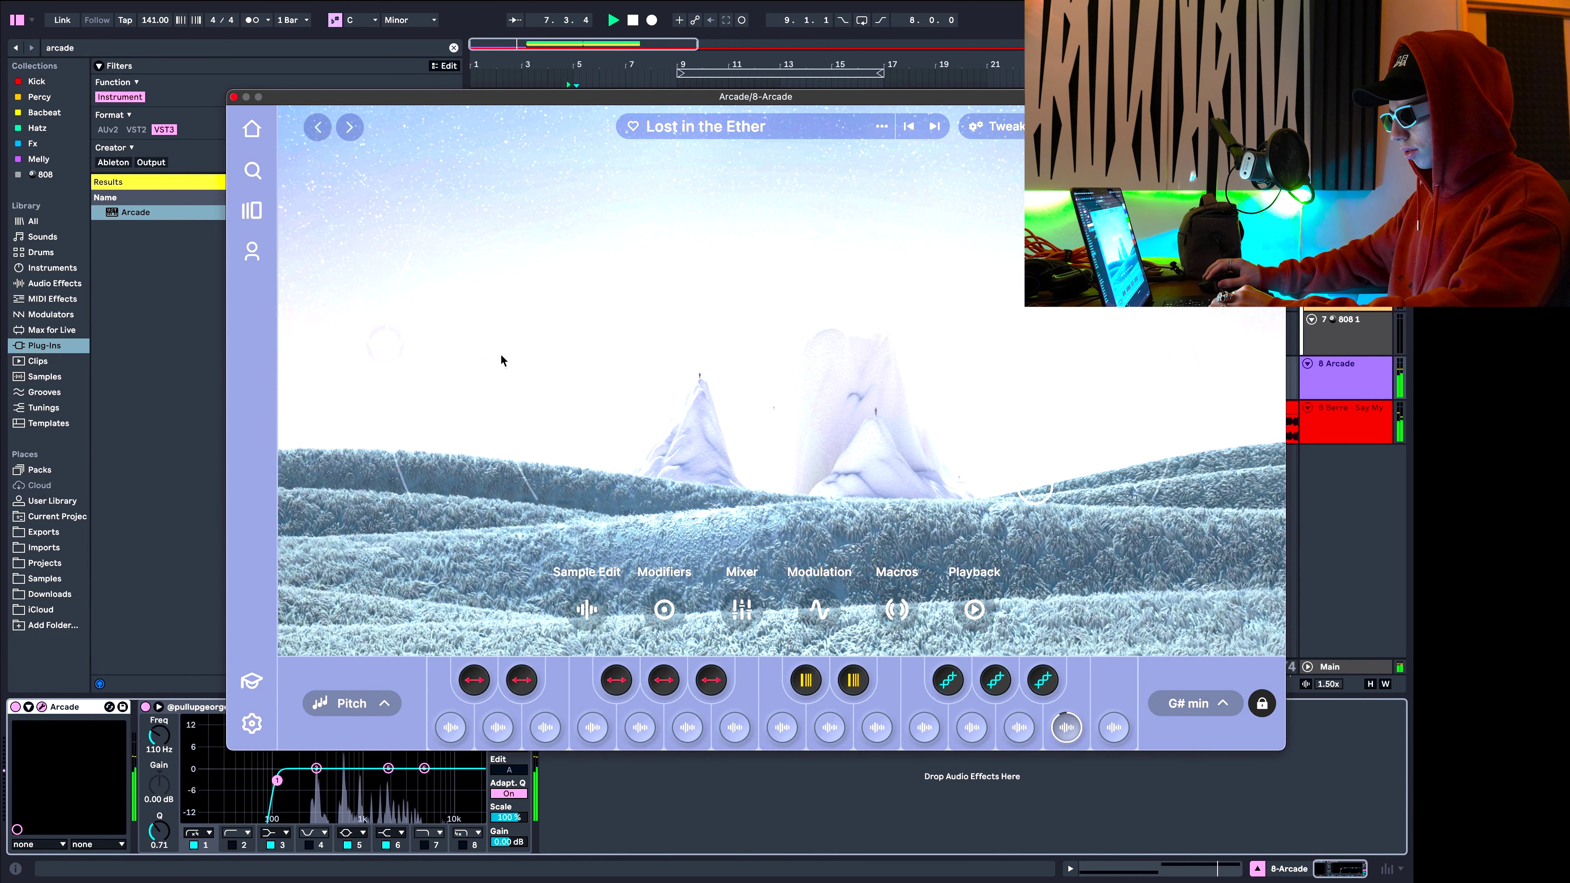
Play back the arrangement to audition the Lost in the Ether kit in Arcade.
{"action": "key", "text": "space"}
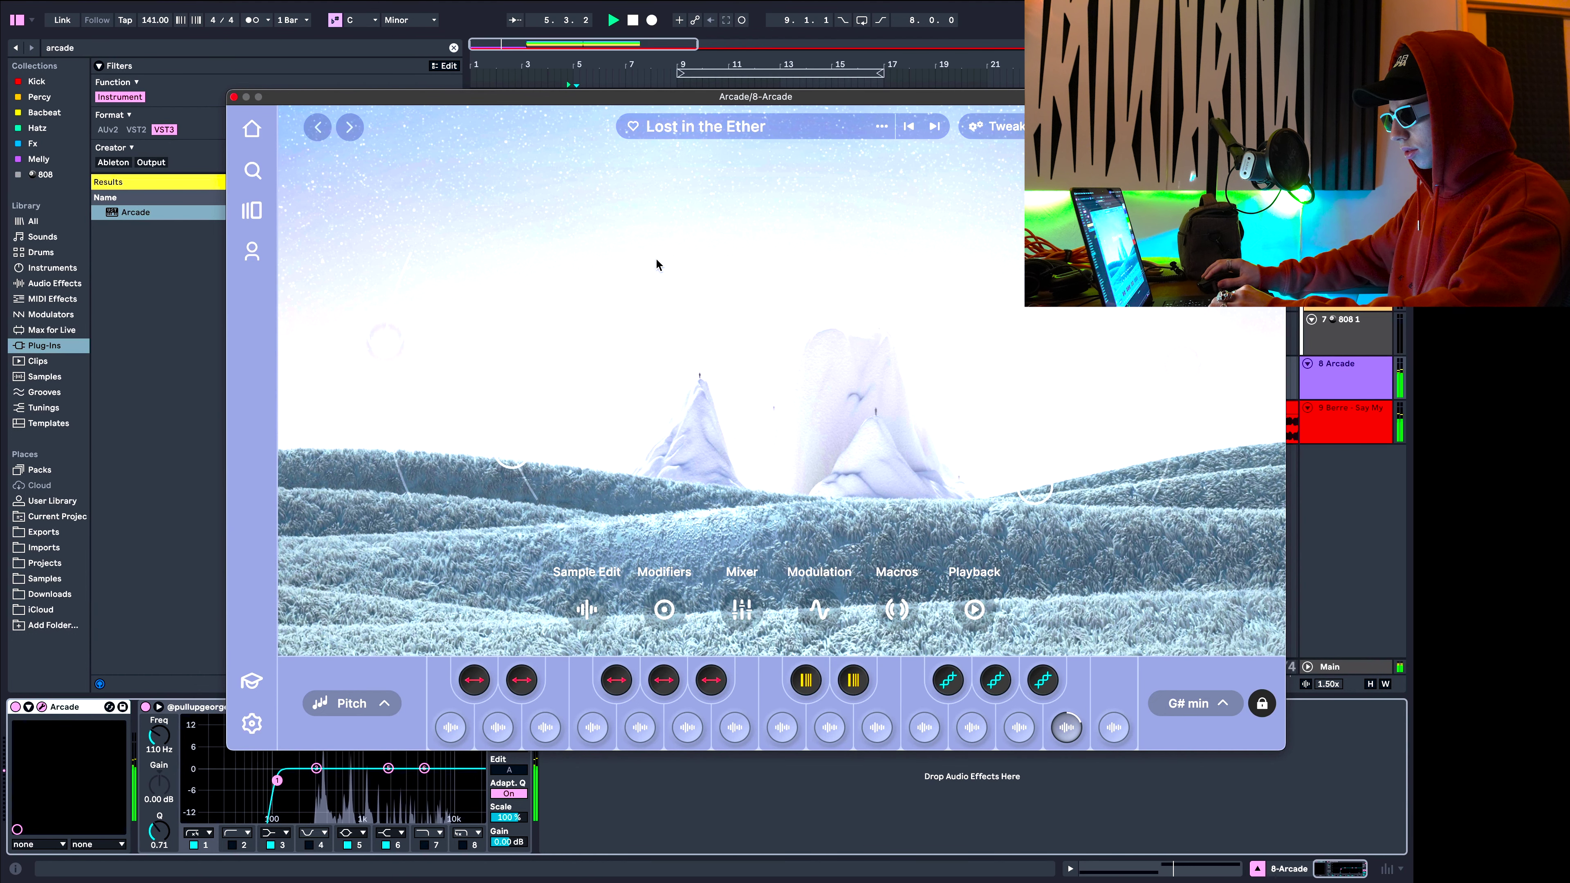